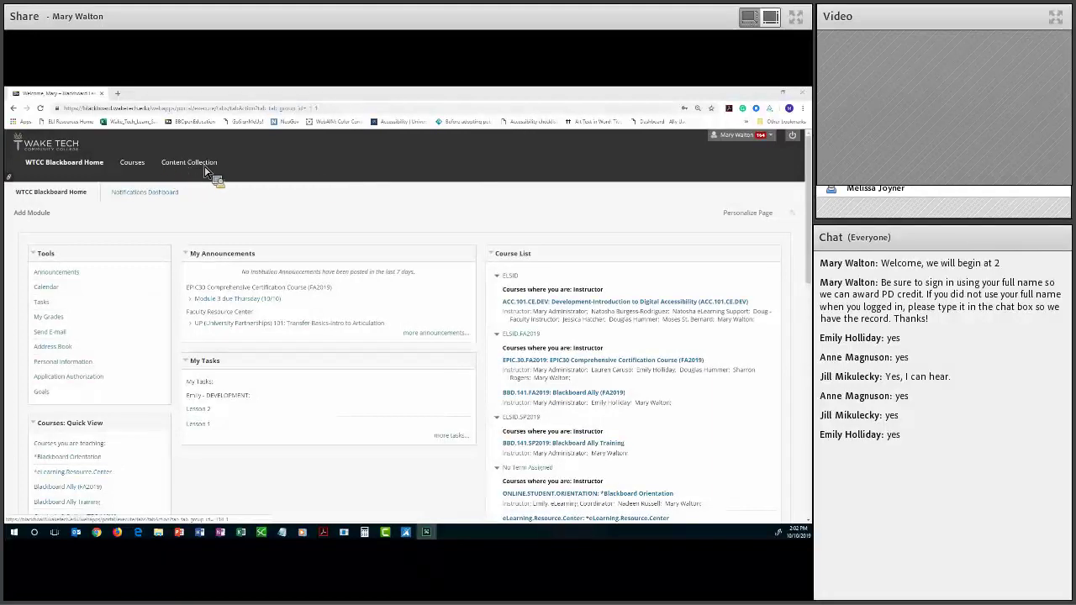
# Open ContentCollection.docx from the personal Content Collection in Word, enable editing to view it, and close it
pyautogui.click(204, 168)
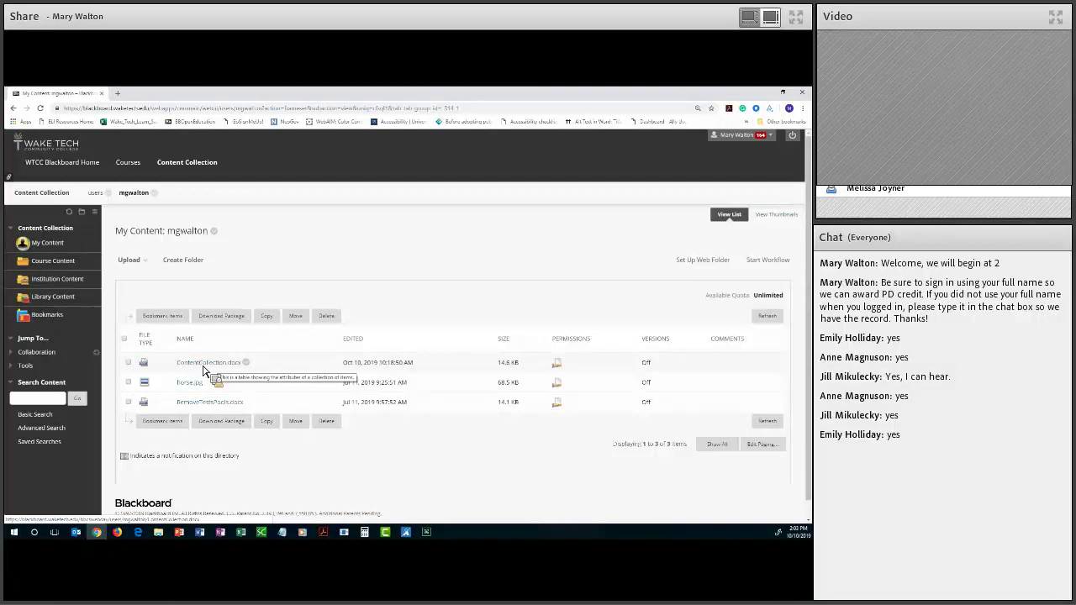
pyautogui.click(208, 364)
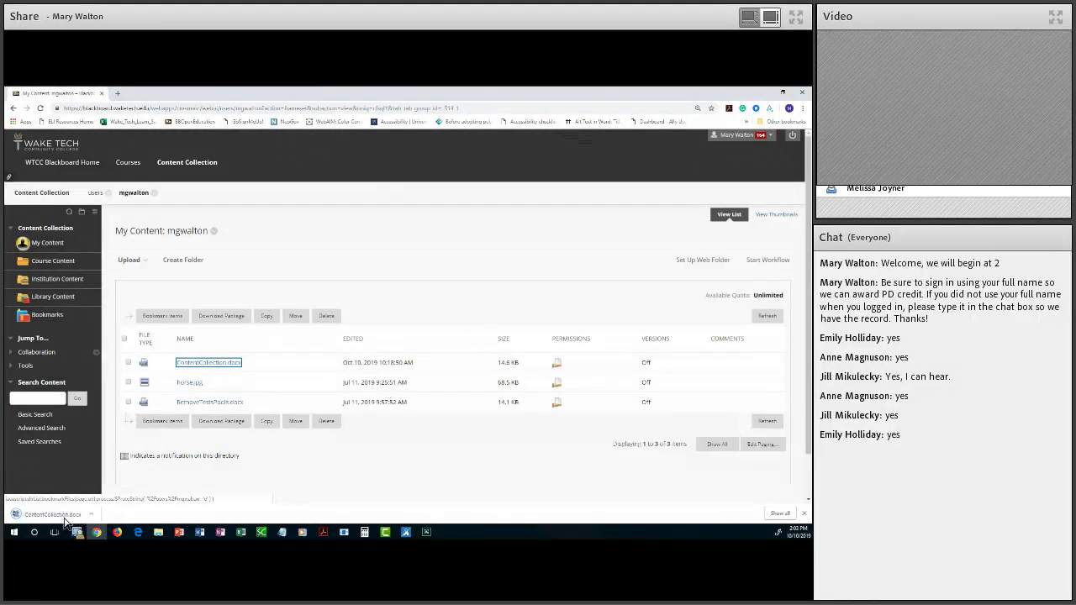
pyautogui.click(59, 515)
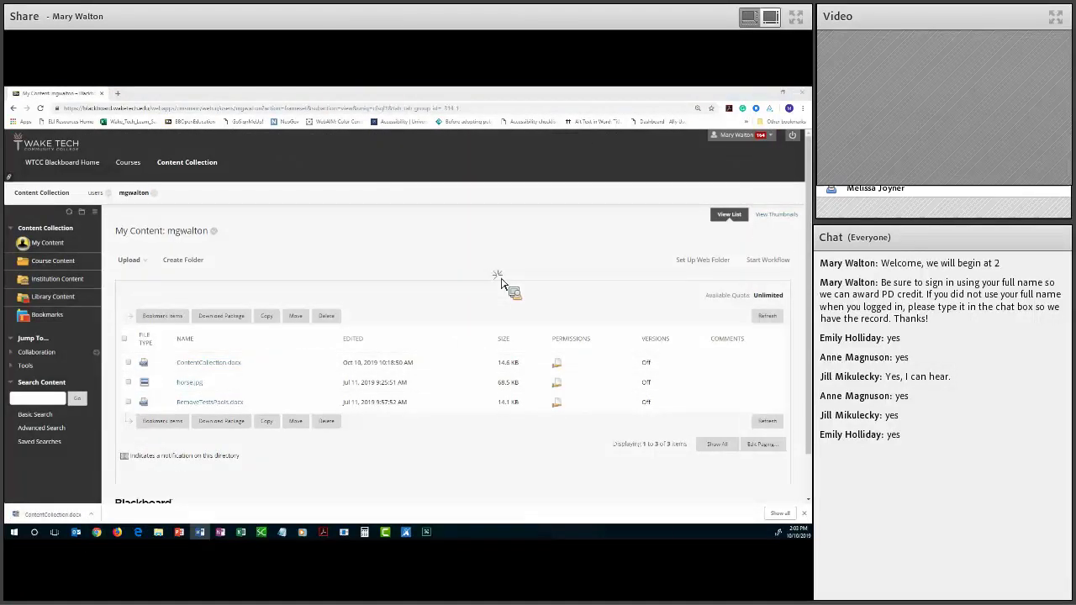
pyautogui.click(364, 105)
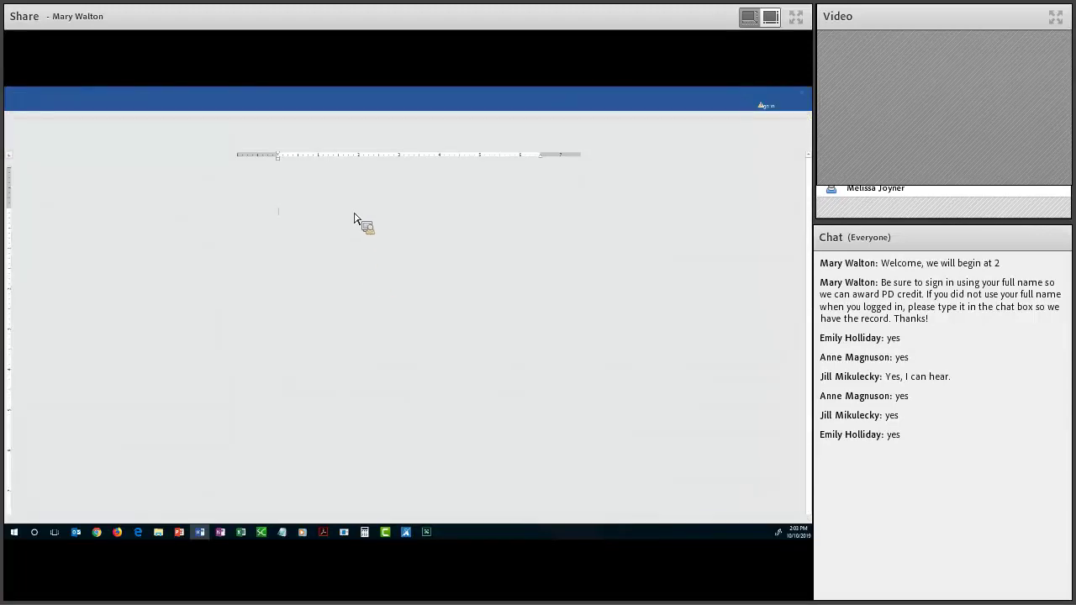
pyautogui.click(802, 92)
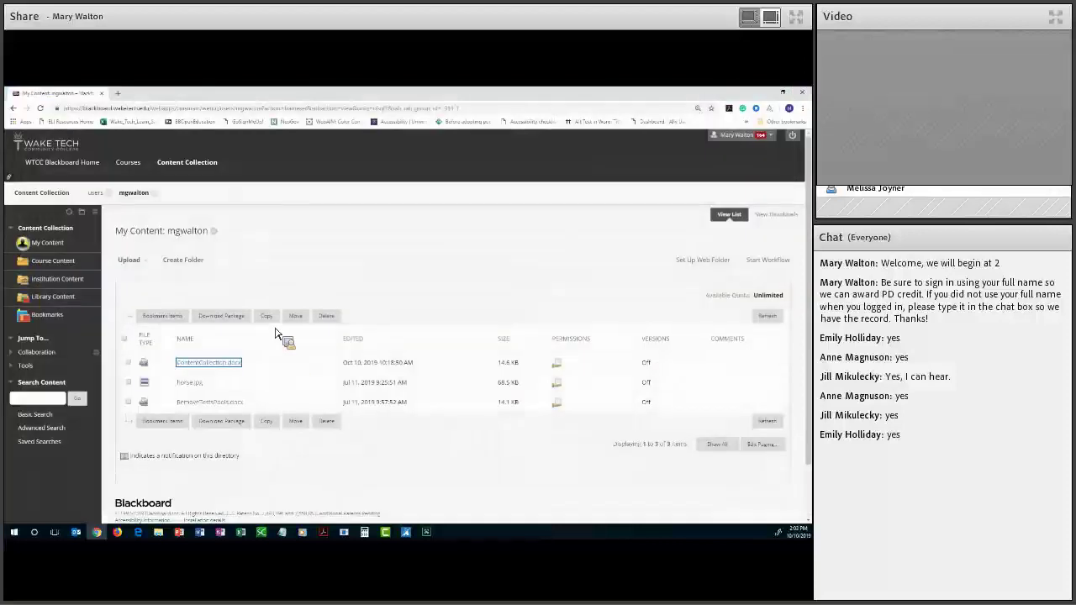
# View the Sample Content Collection document linked in the Lessons of the Blackboard Ally (FA2019) course, enabling editing, and close it
pyautogui.click(78, 168)
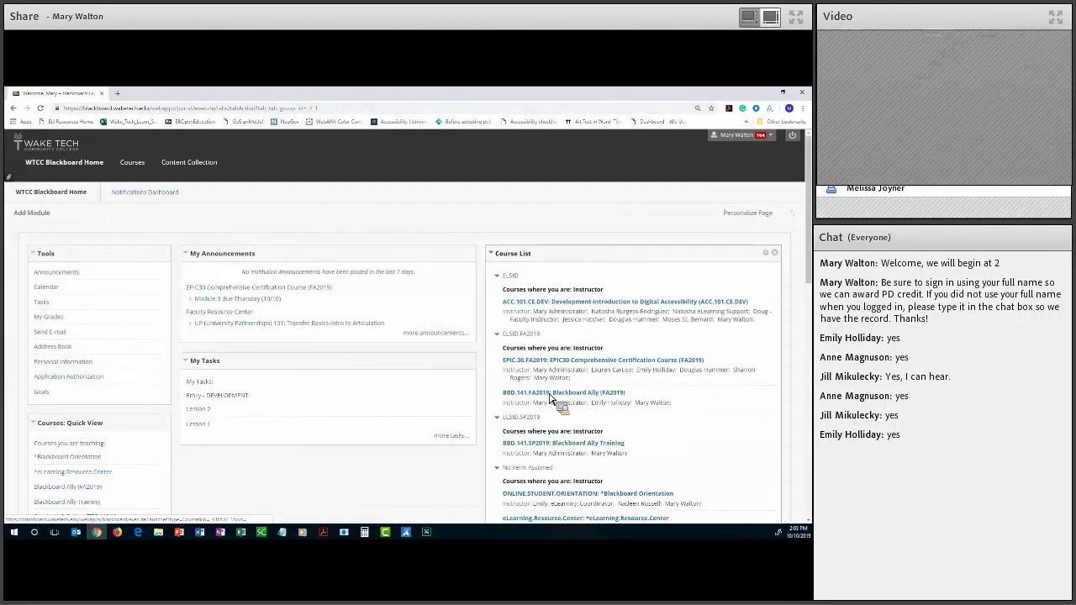
pyautogui.click(550, 394)
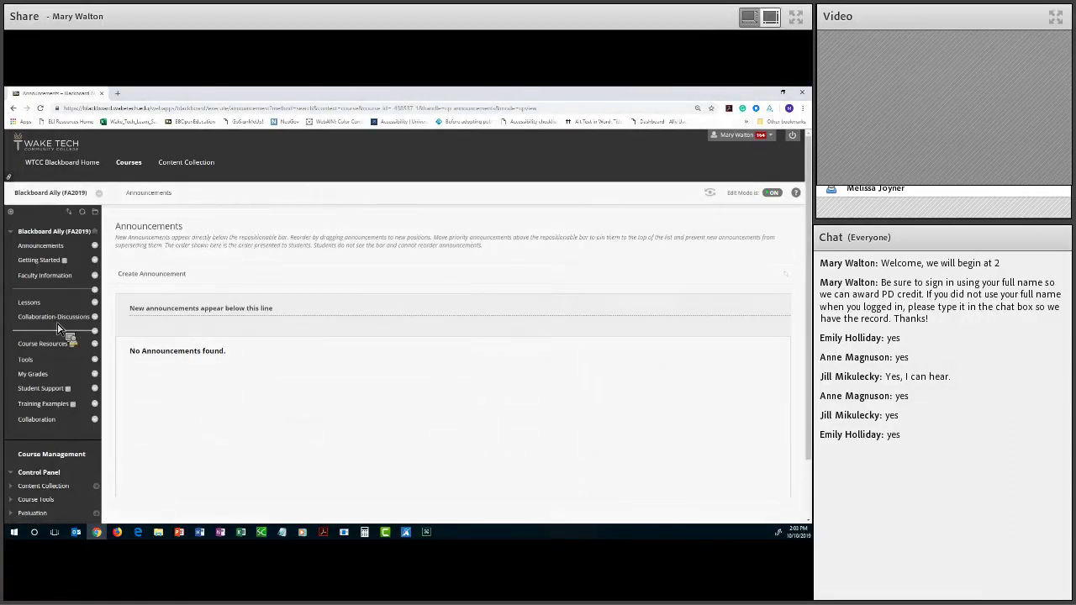
pyautogui.click(38, 316)
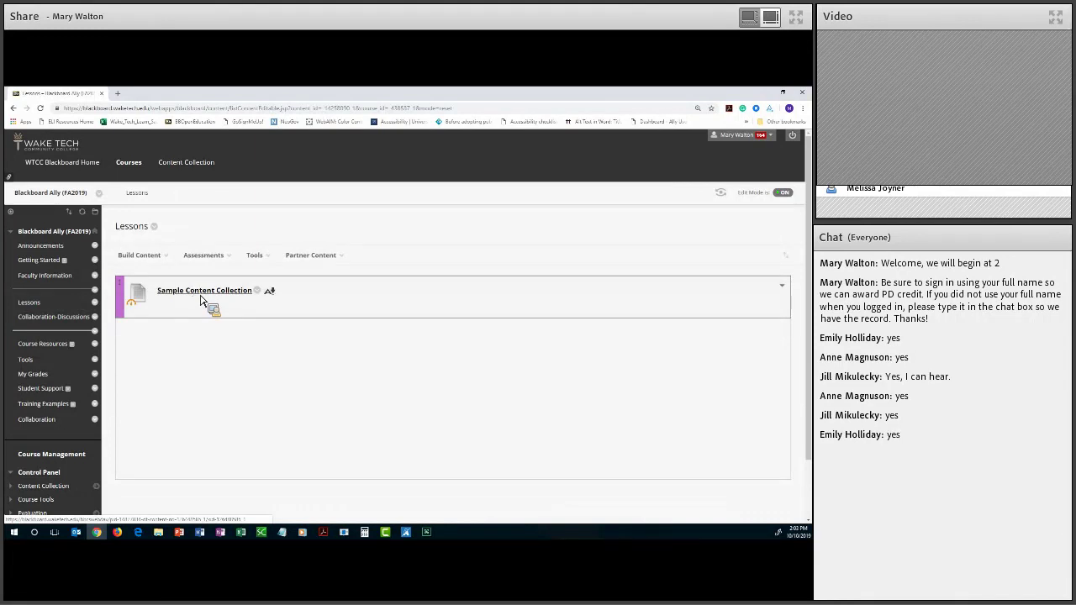
pyautogui.click(200, 296)
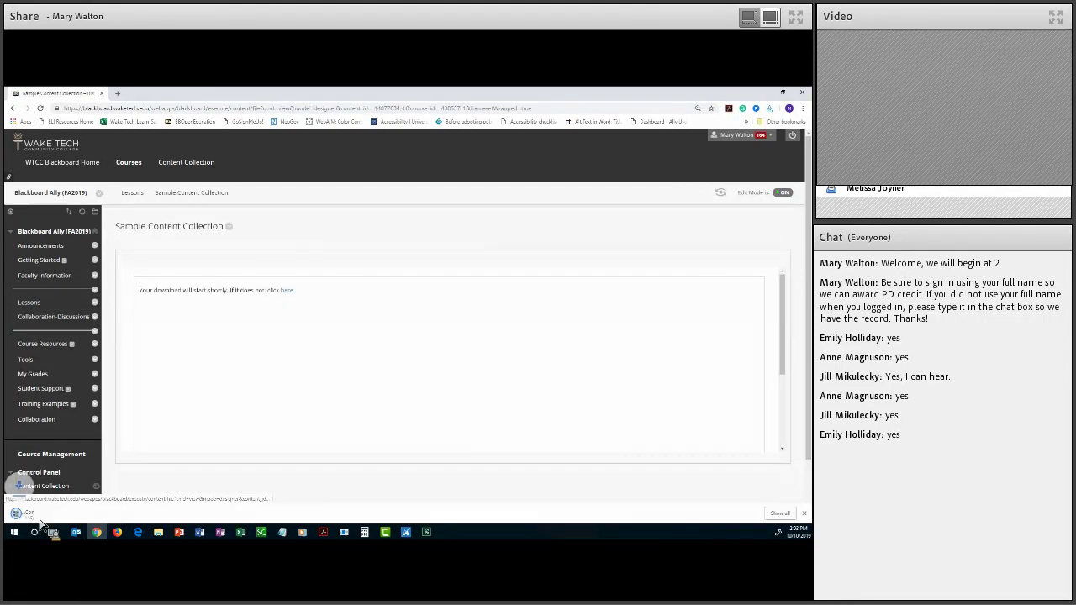
pyautogui.click(53, 510)
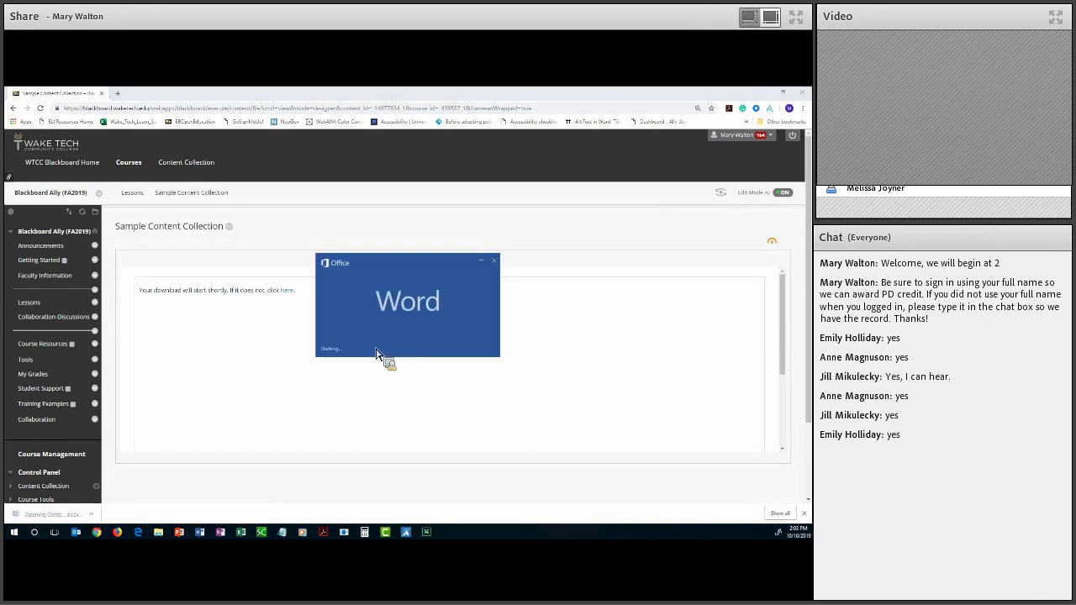
pyautogui.click(346, 108)
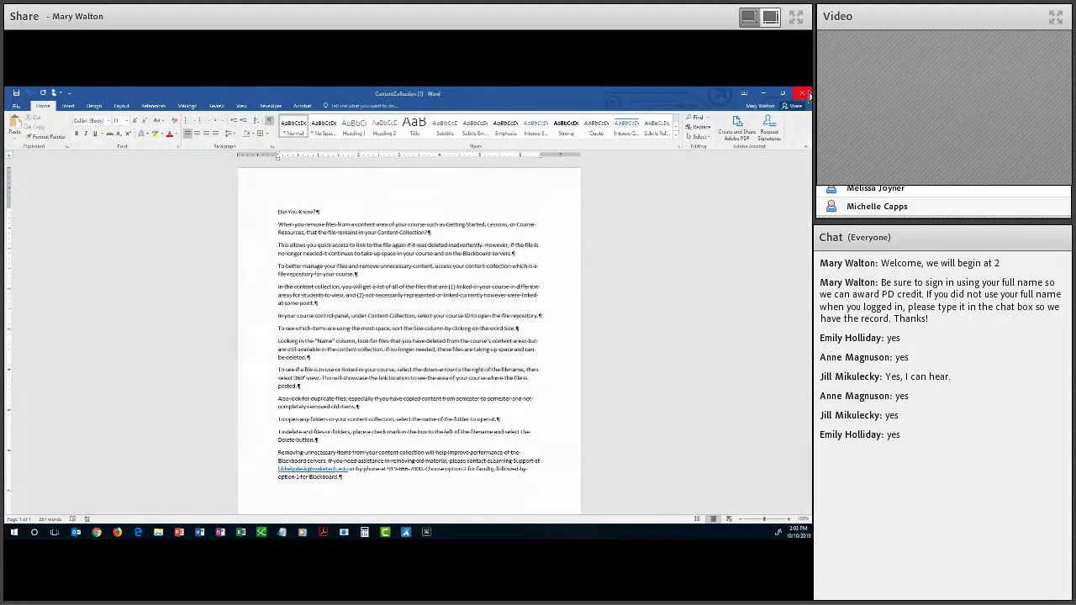
pyautogui.click(803, 93)
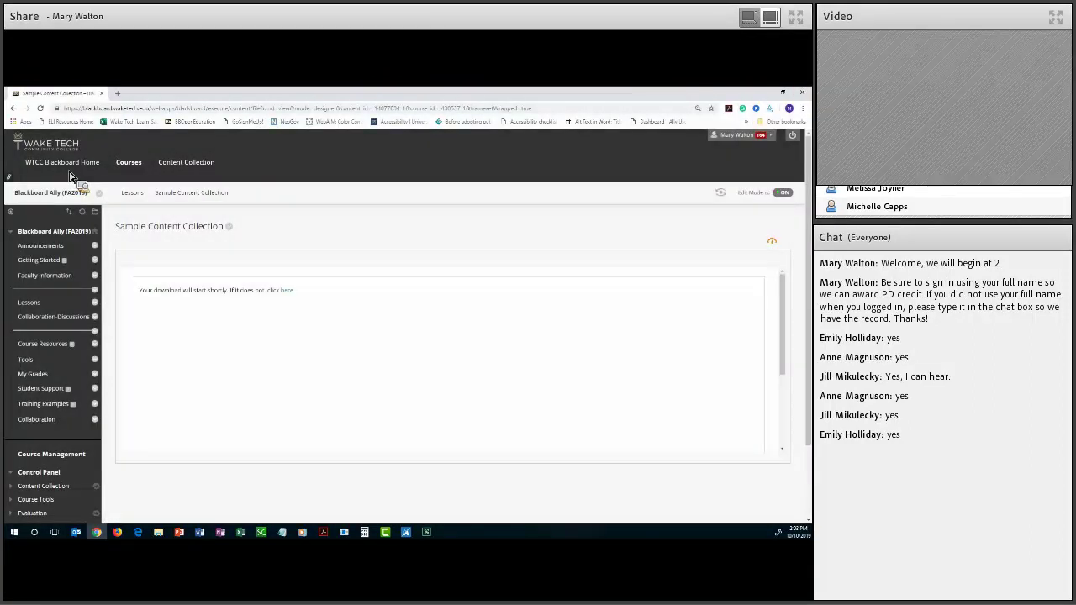
# View the Content Collection Example document linked in the sandbox course's Lessons, enabling editing in Word, and close it
pyautogui.click(71, 176)
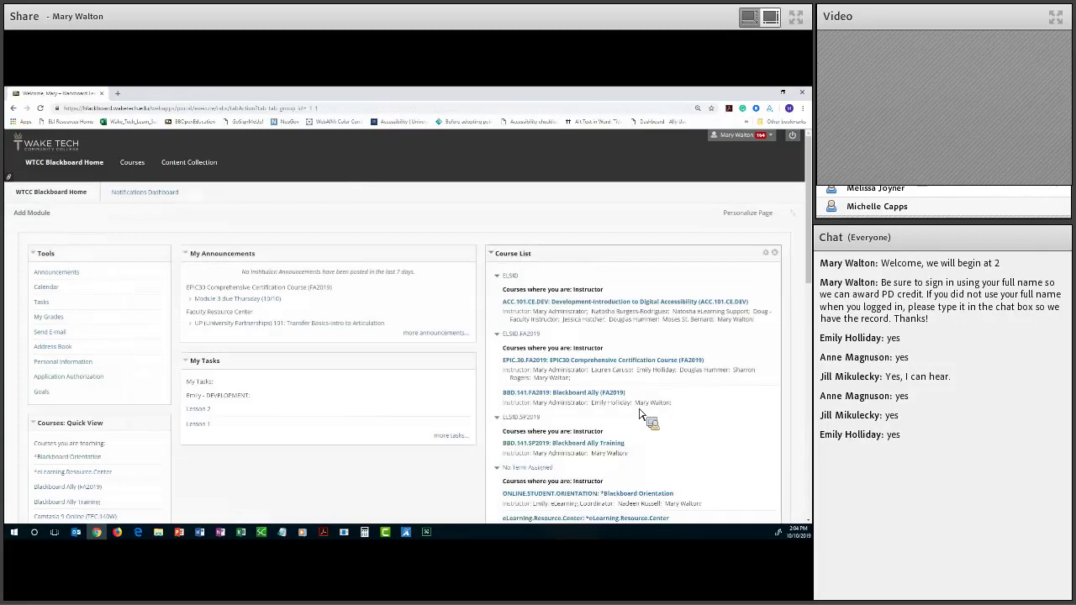
pyautogui.scroll(-1, 639, 414)
pyautogui.scroll(-6, 639, 418)
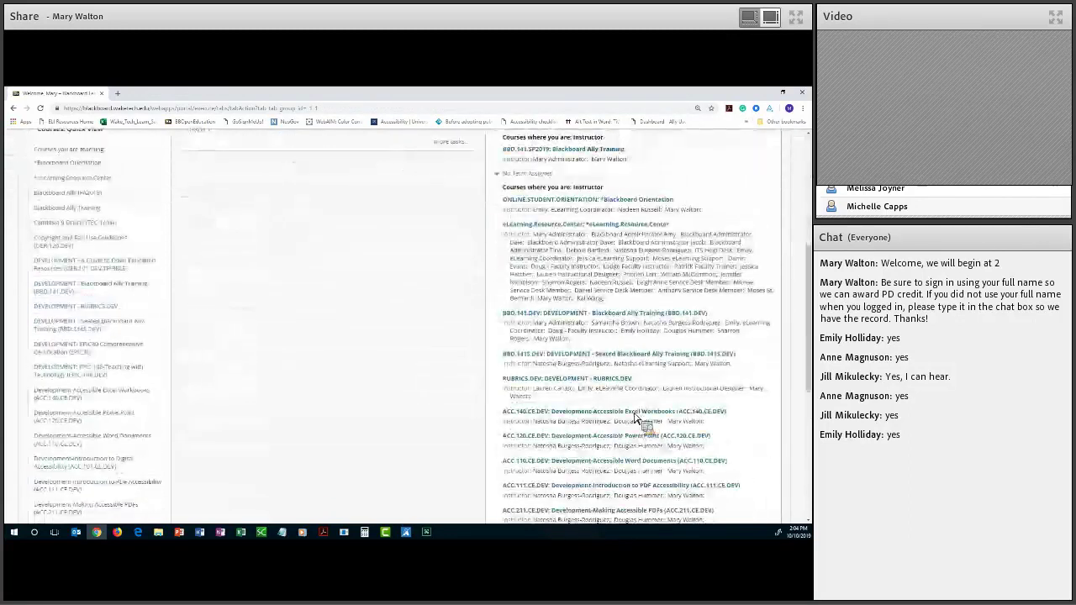
pyautogui.scroll(-7, 546, 338)
pyautogui.click(545, 286)
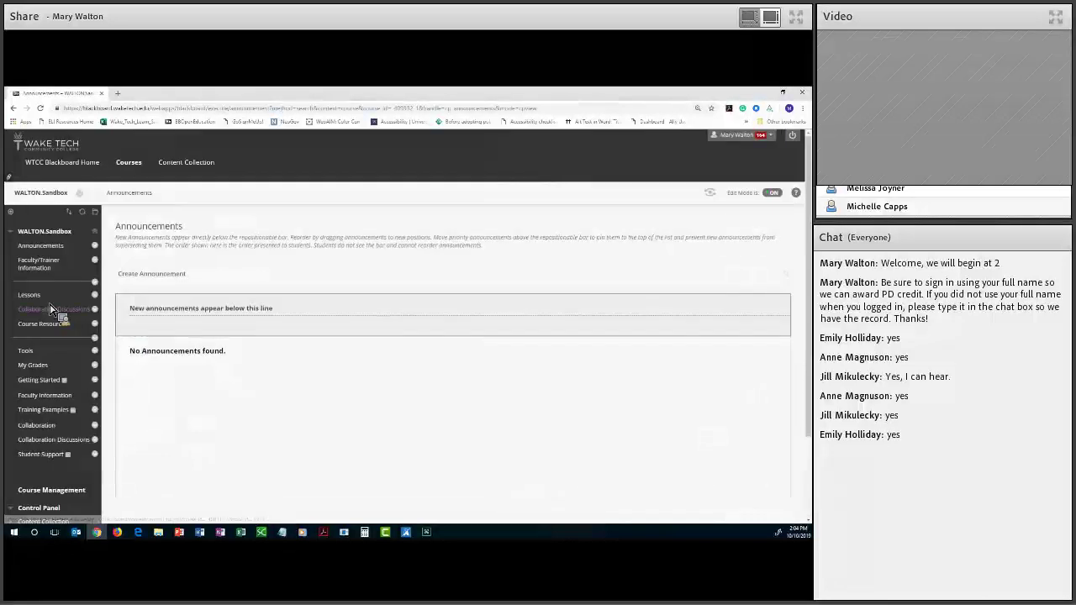
pyautogui.click(33, 295)
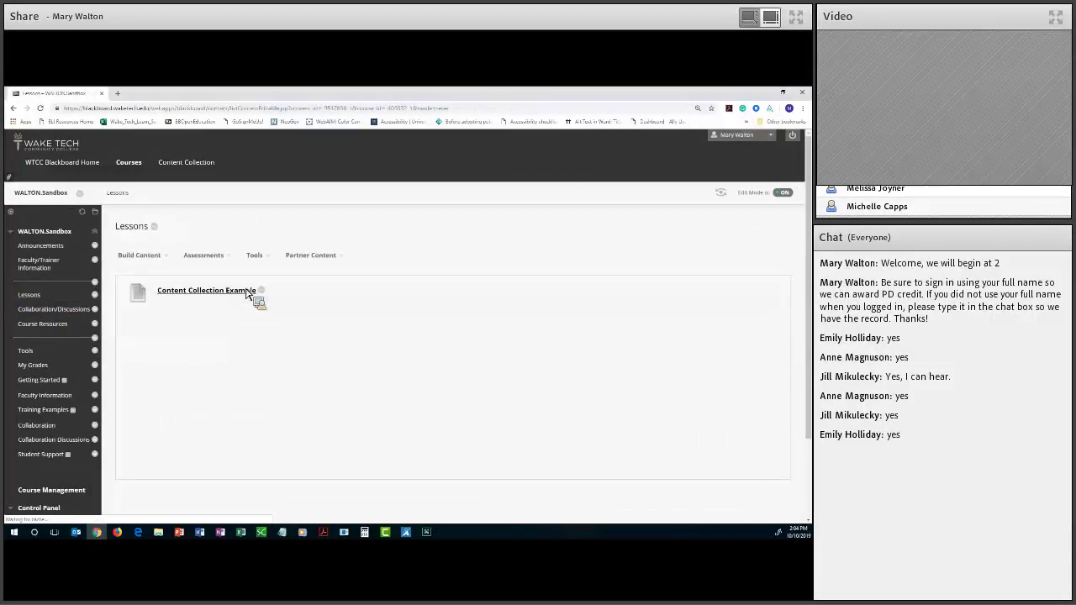
pyautogui.click(247, 292)
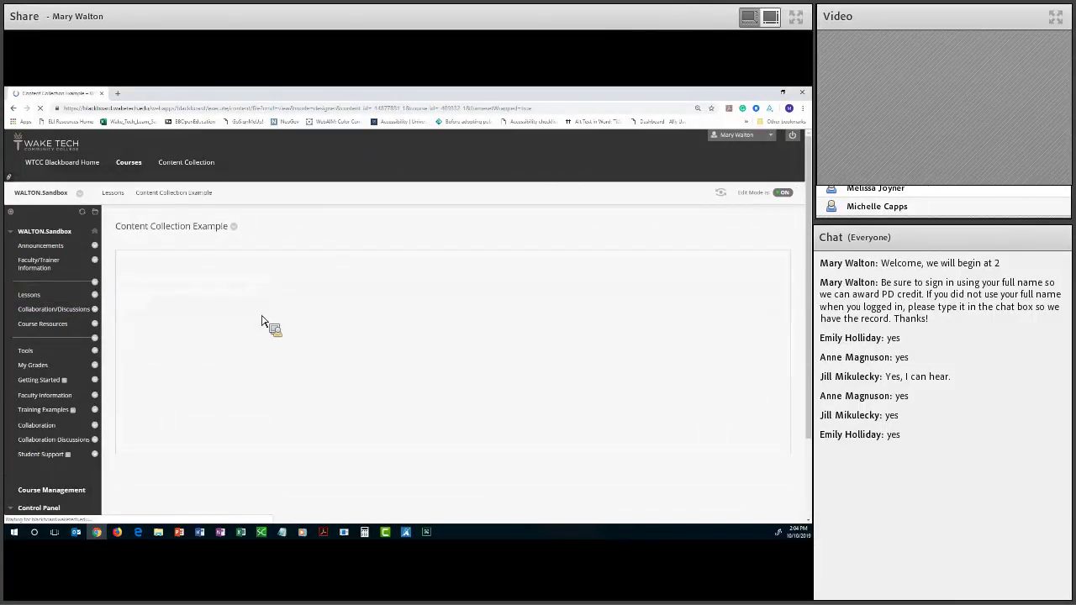
pyautogui.click(42, 515)
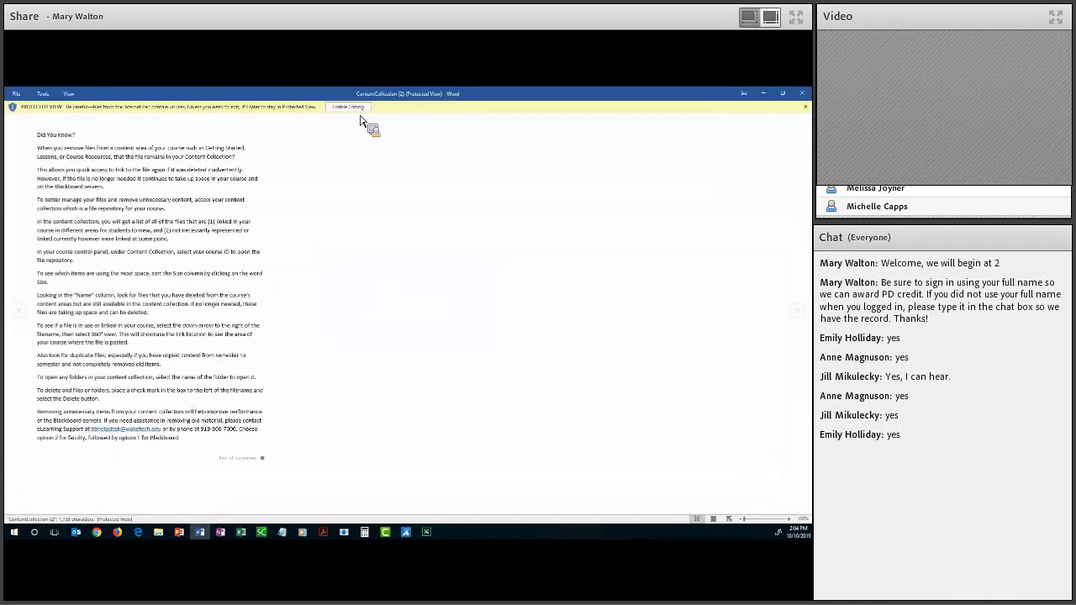
pyautogui.click(355, 109)
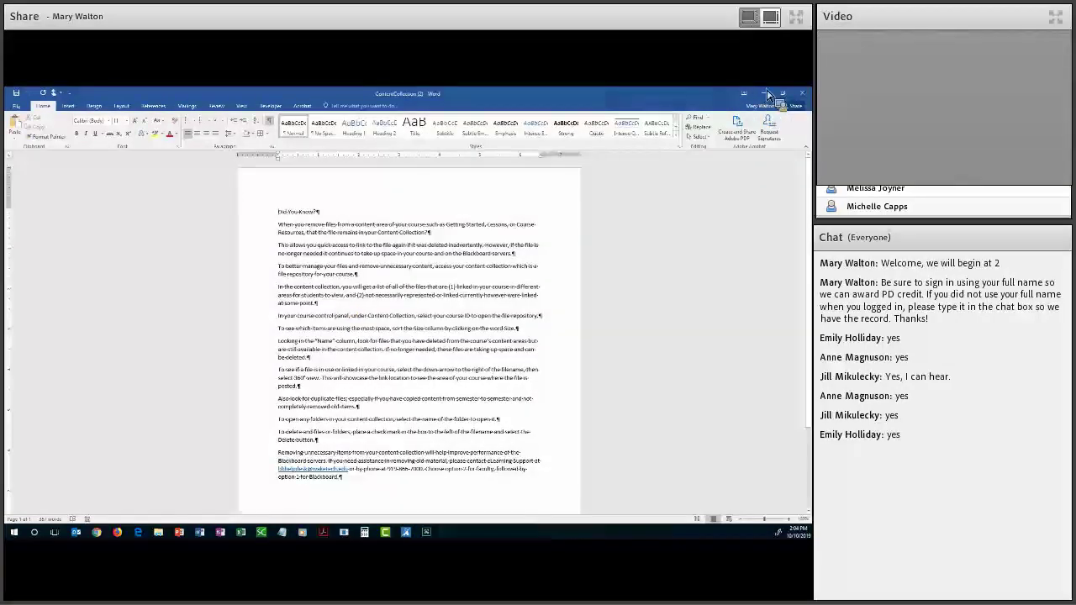
pyautogui.click(802, 96)
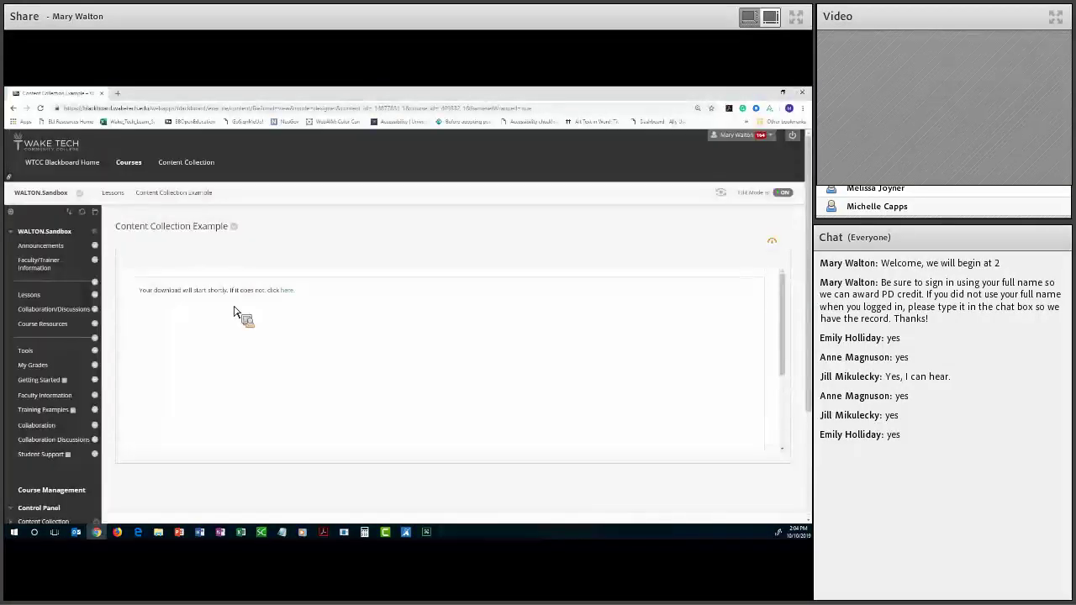
# Return to the personal Content Collection, and open the downloaded ContentCollection document from the computer's Downloads folder
pyautogui.click(178, 163)
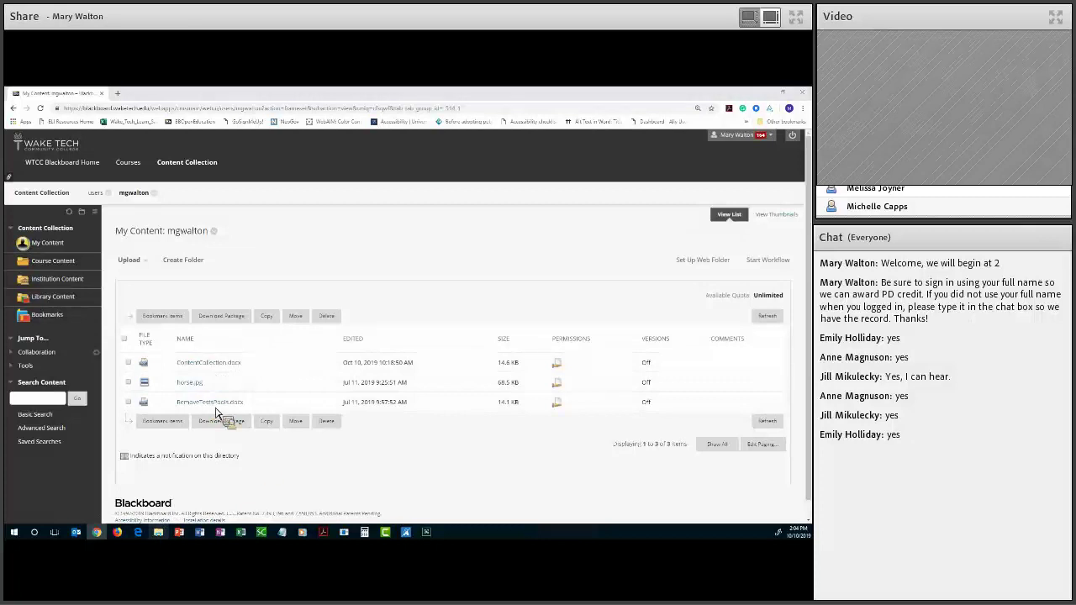
pyautogui.moveTo(787, 249); pyautogui.dragTo(457, 90)
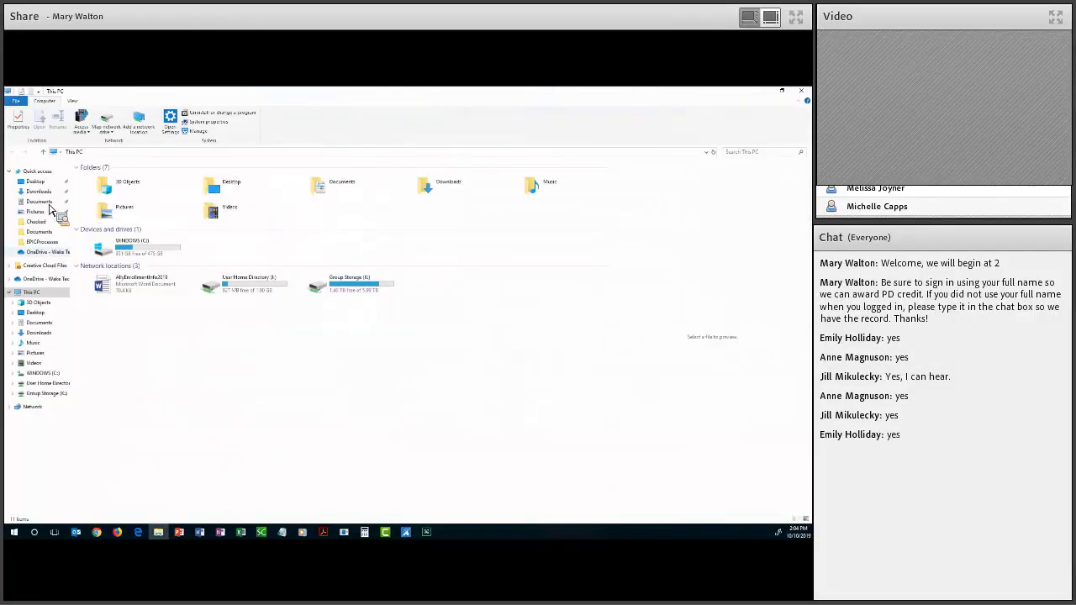
pyautogui.click(45, 193)
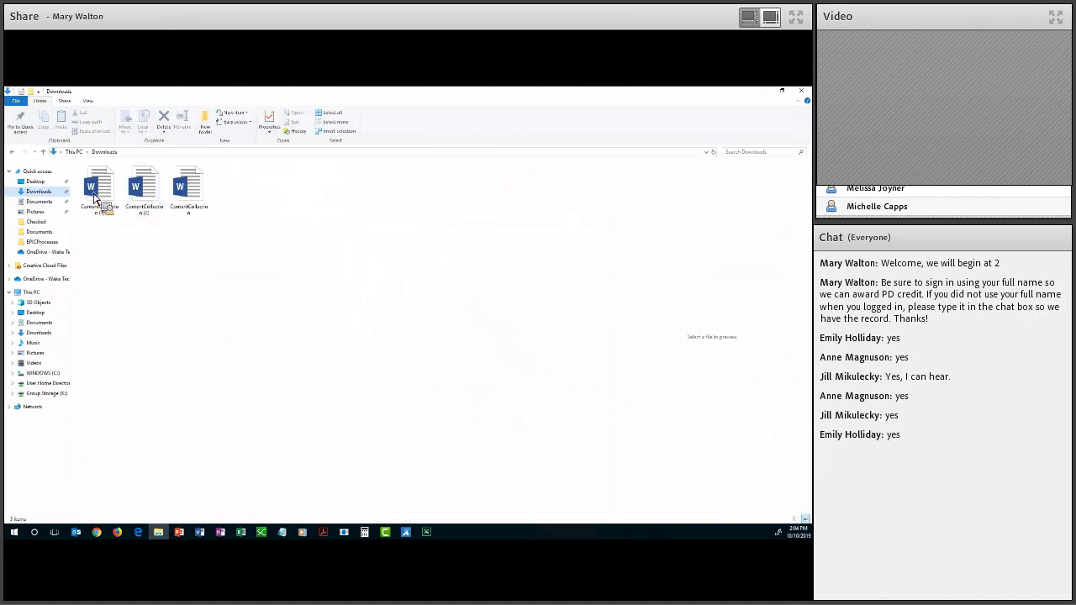
pyautogui.click(202, 206)
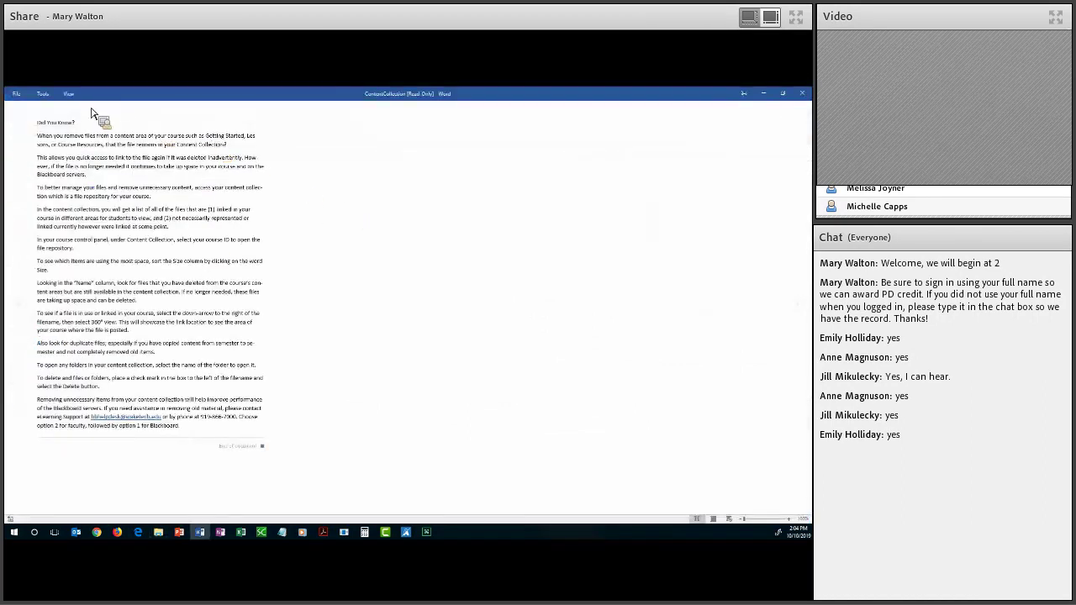
# Switch the document to editing and add the title "User Content Collection" above the first line in Heading 1 style
pyautogui.click(68, 93)
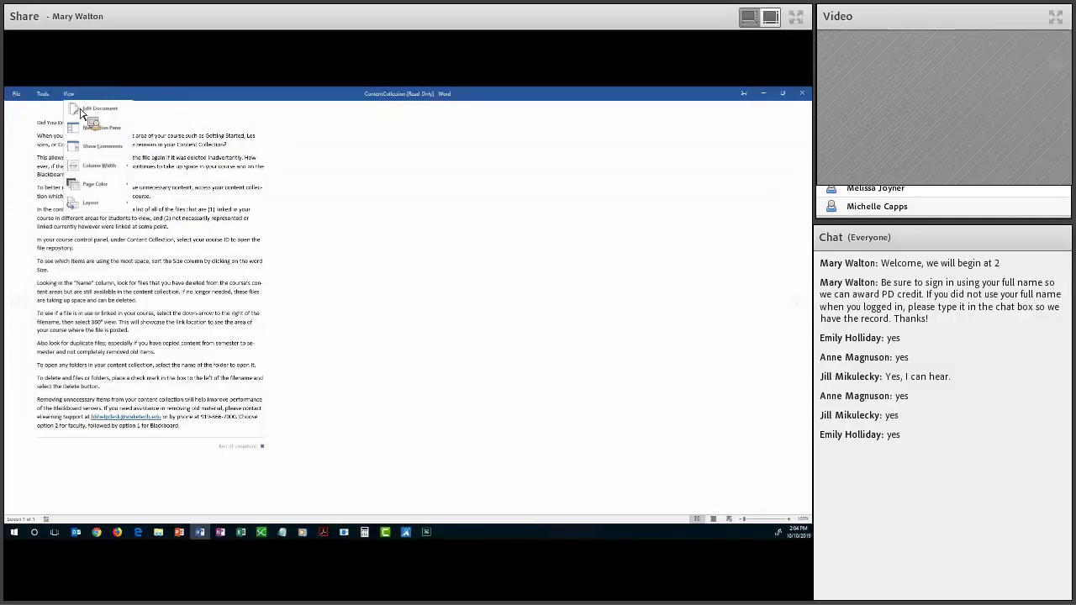
pyautogui.click(113, 171)
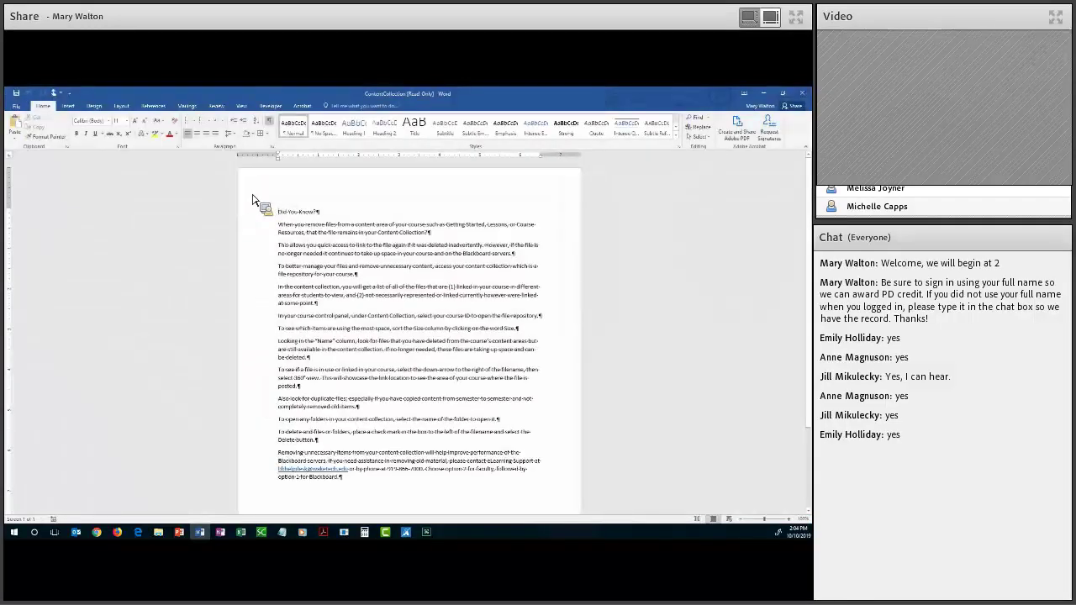
pyautogui.press('Return')
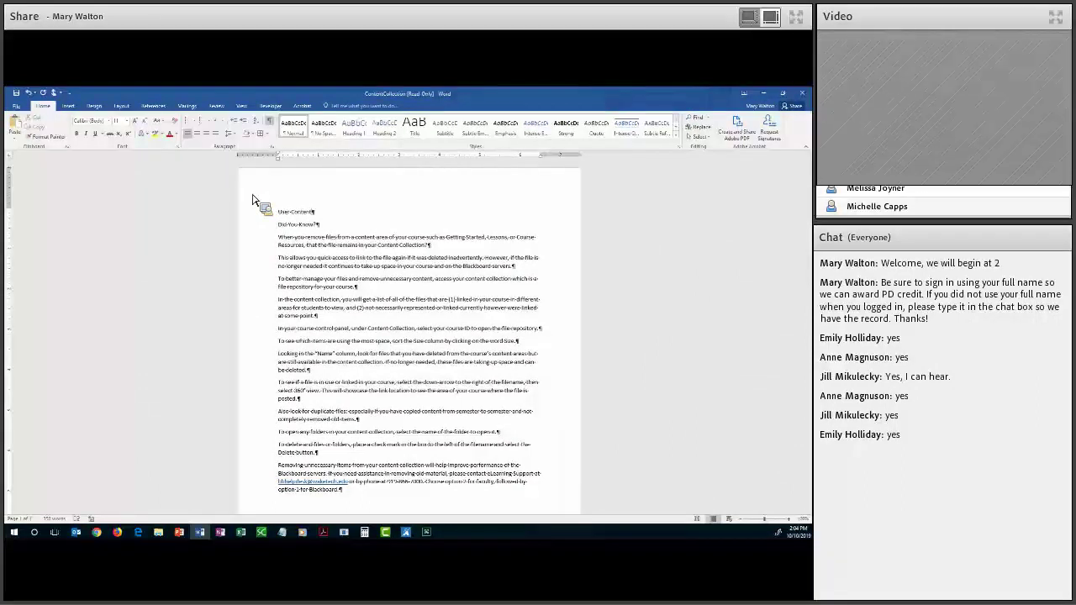
pyautogui.write('User Content Collection')
# Try to save the edited document over the ContentCollection file in the Downloads folder
pyautogui.click(17, 93)
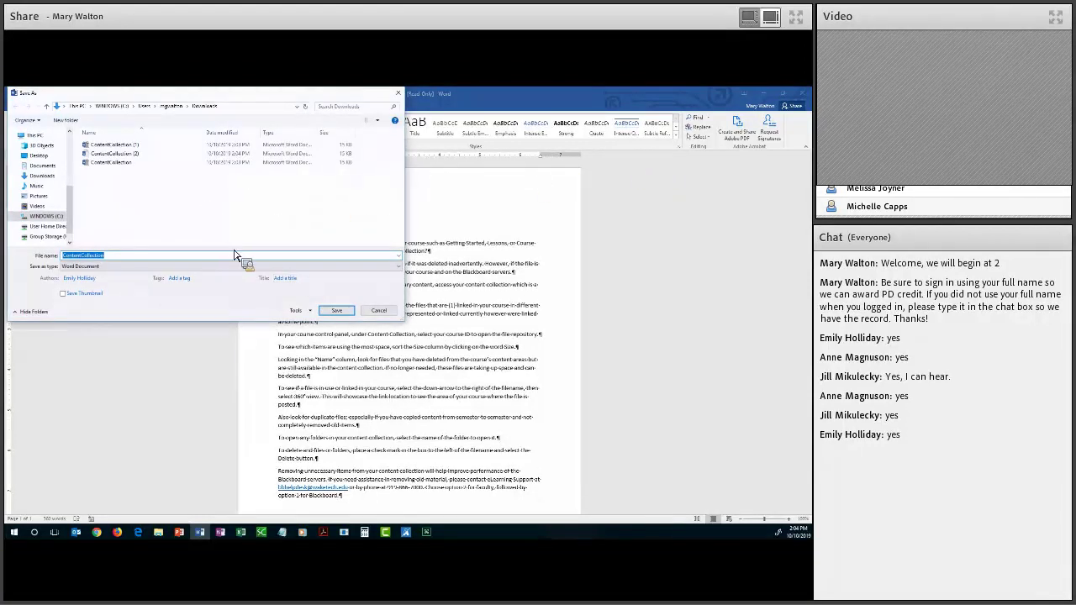
pyautogui.click(340, 311)
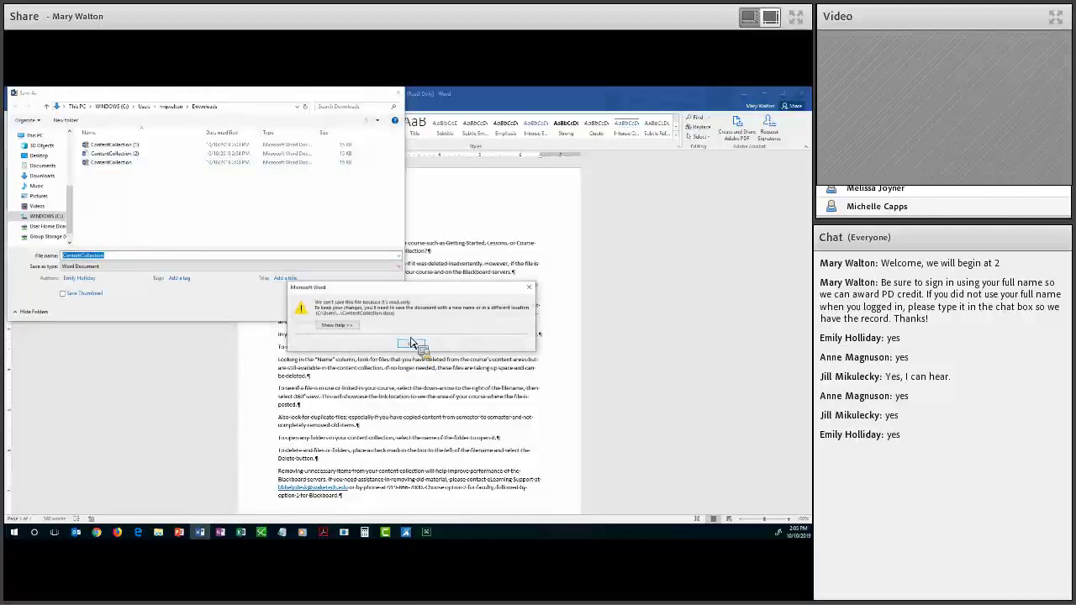
pyautogui.click(412, 343)
pyautogui.click(126, 165)
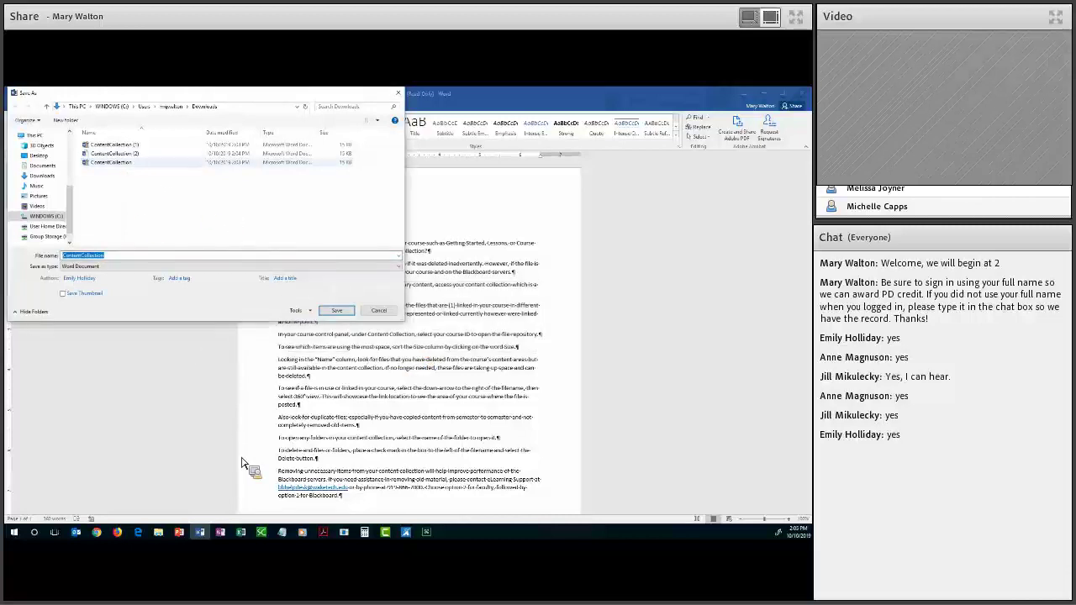
pyautogui.click(337, 312)
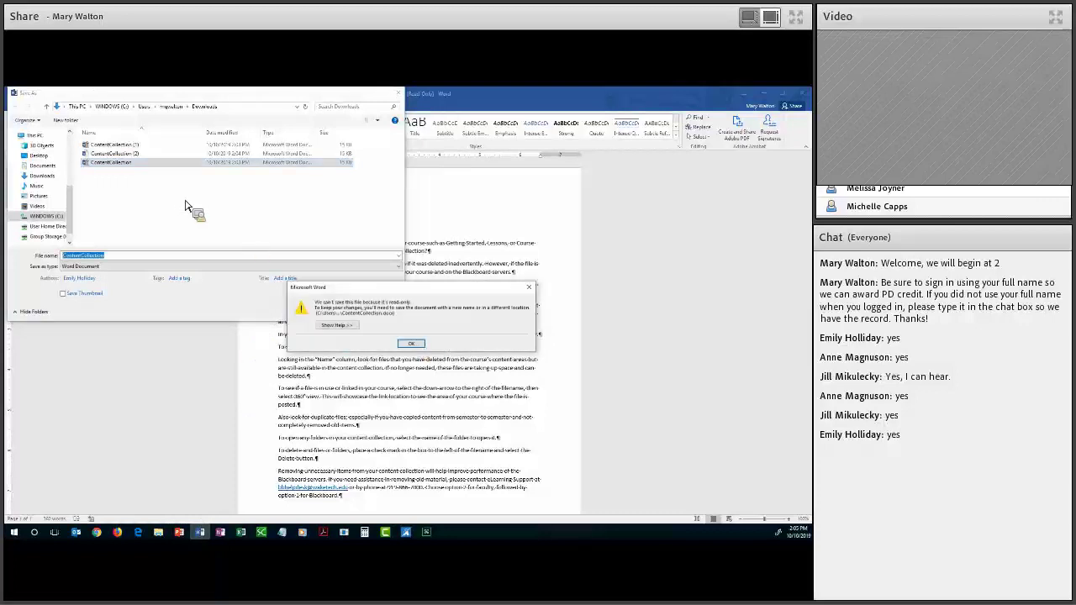
pyautogui.press('Return')
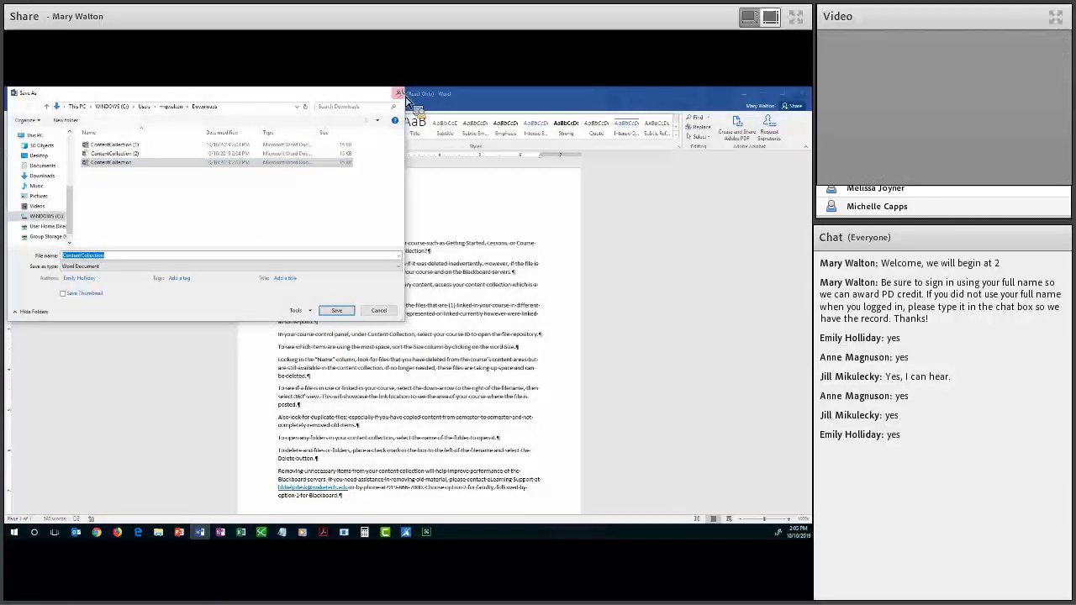
pyautogui.press('Escape')
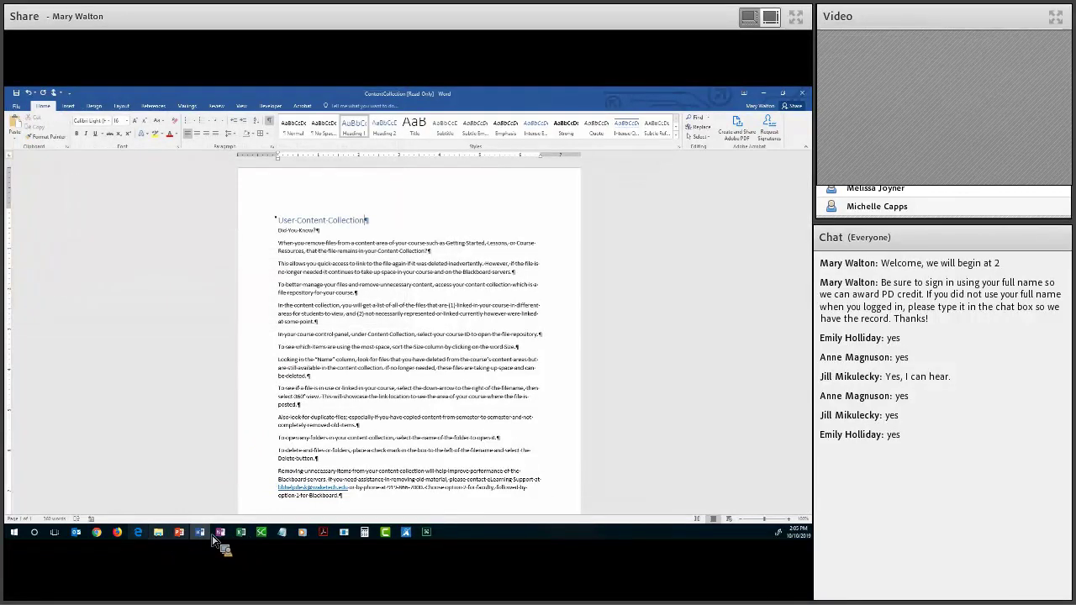
# Save the edited document to the Desktop as a Word Document named ContentCollection
pyautogui.click(21, 109)
pyautogui.click(24, 191)
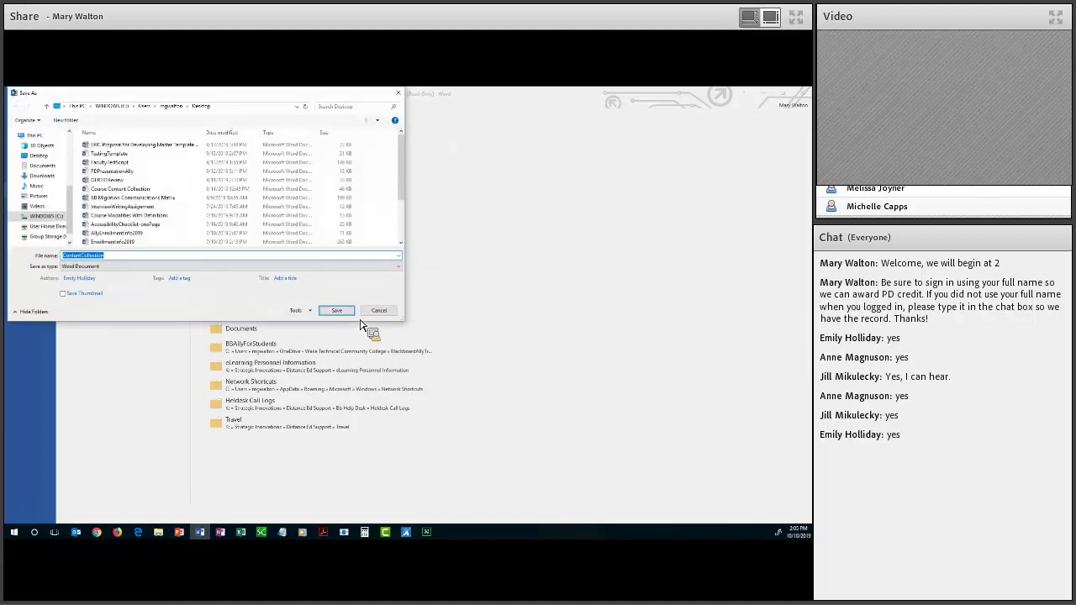
pyautogui.click(346, 312)
pyautogui.click(410, 332)
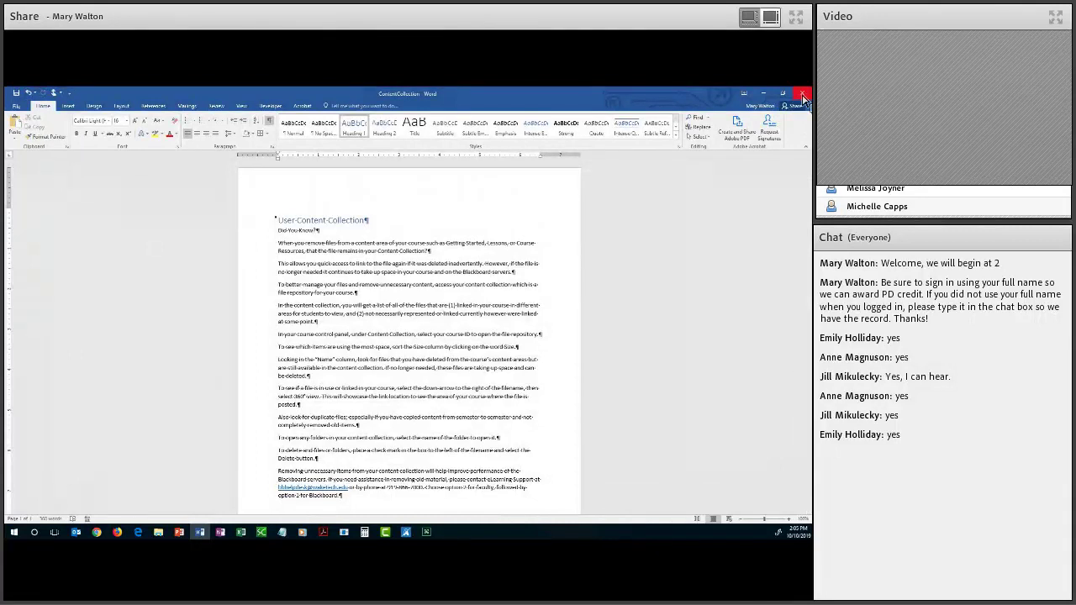
# Return to the personal Content Collection and overwrite ContentCollection.docx with the ContentCollection document from the Desktop
pyautogui.click(763, 93)
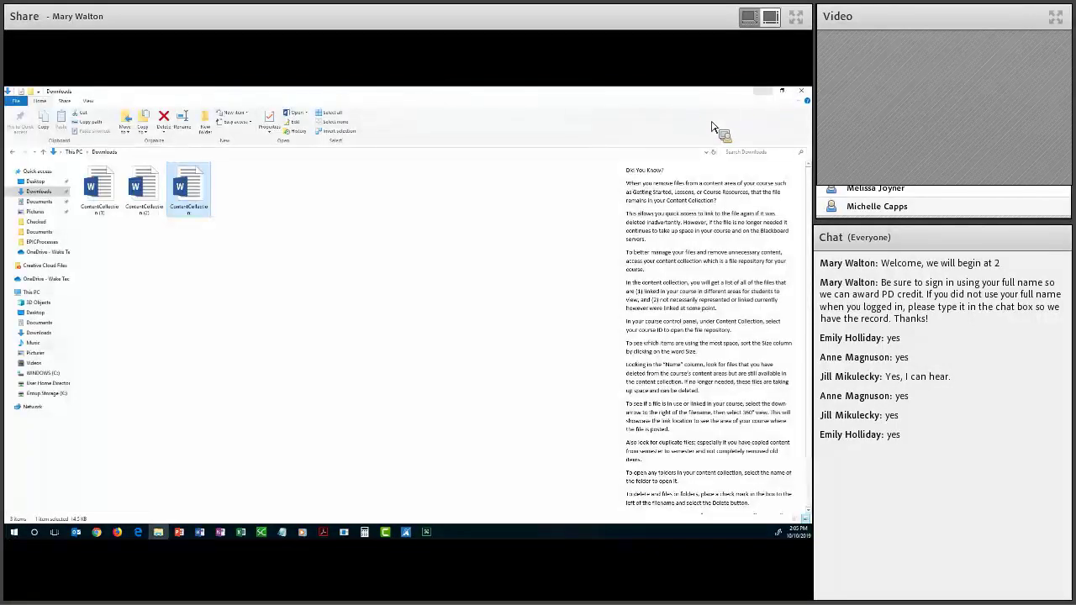
pyautogui.click(763, 91)
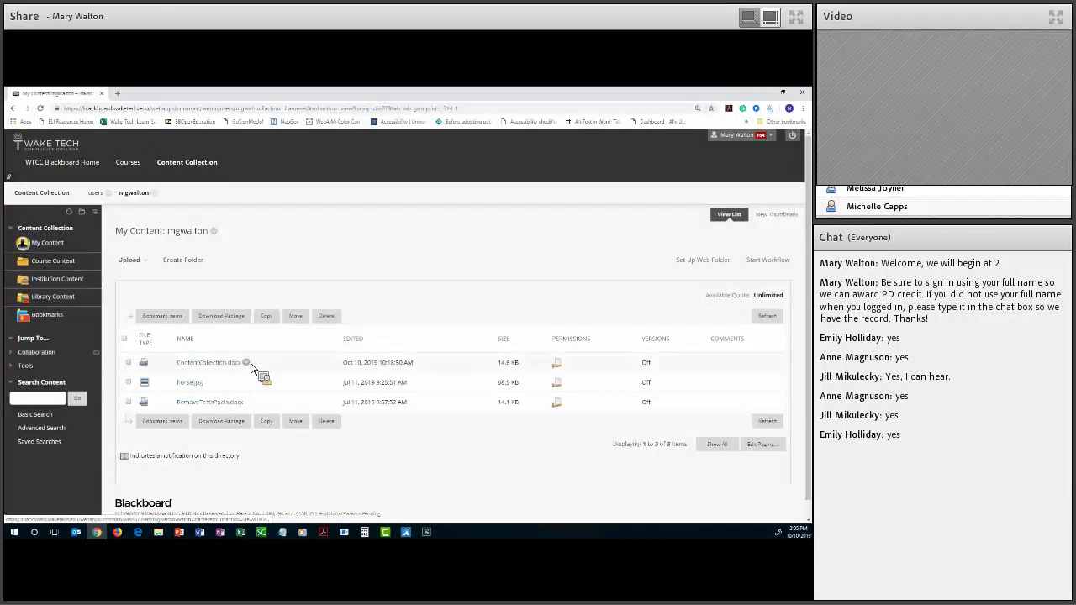
pyautogui.click(247, 363)
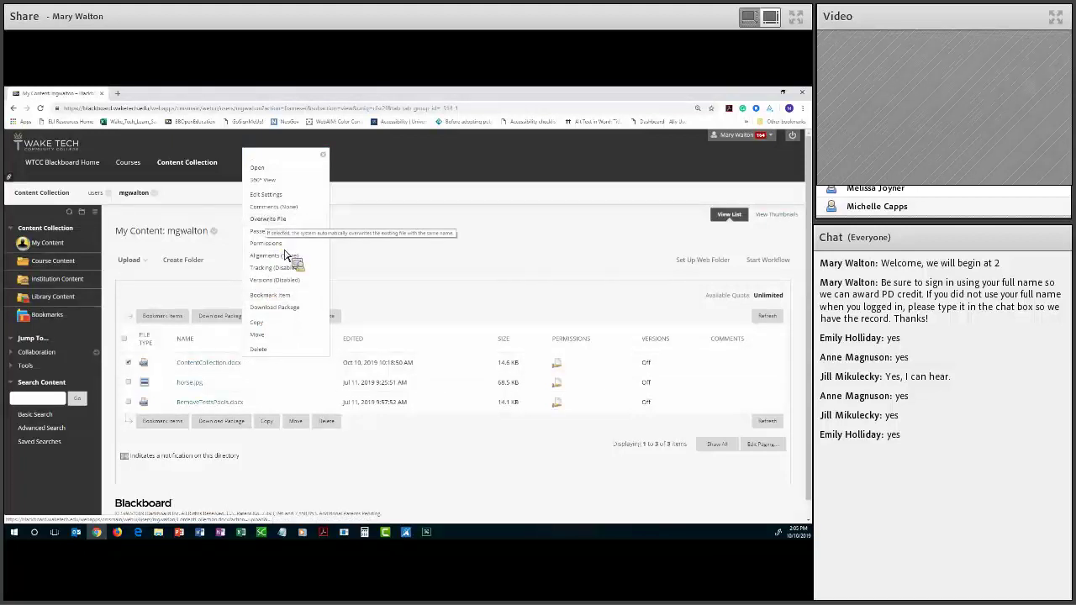
pyautogui.click(268, 219)
pyautogui.moveTo(291, 382); pyautogui.dragTo(285, 379)
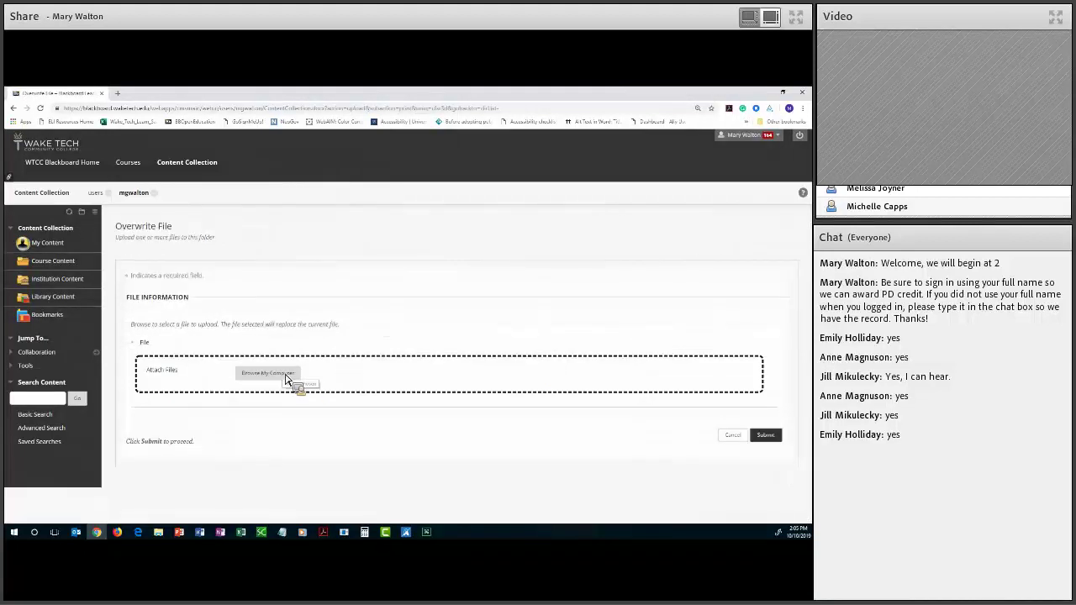
pyautogui.click(286, 379)
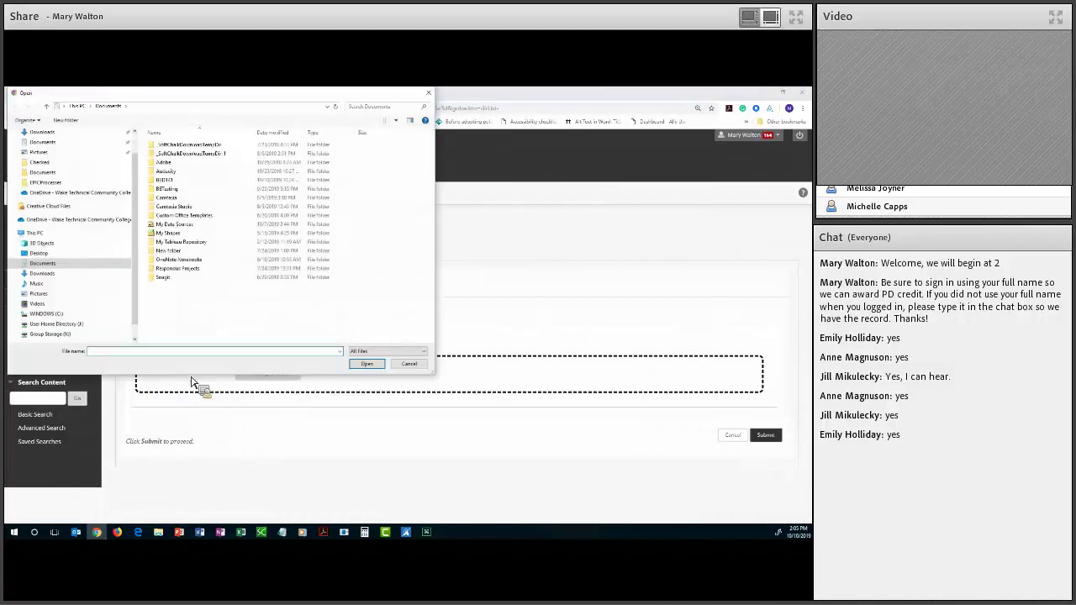
pyautogui.click(38, 253)
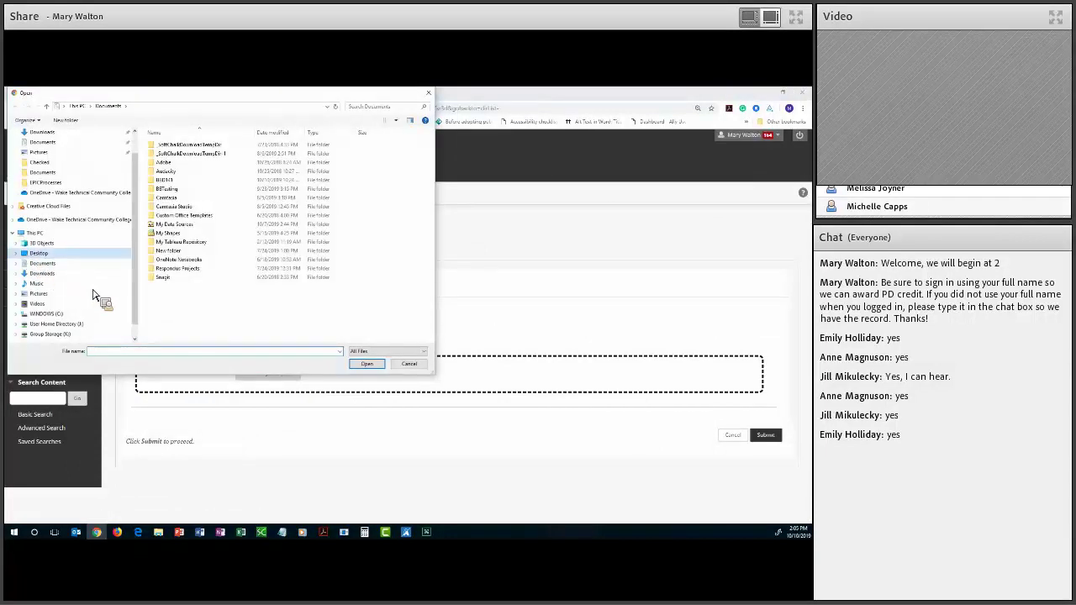
pyautogui.click(198, 146)
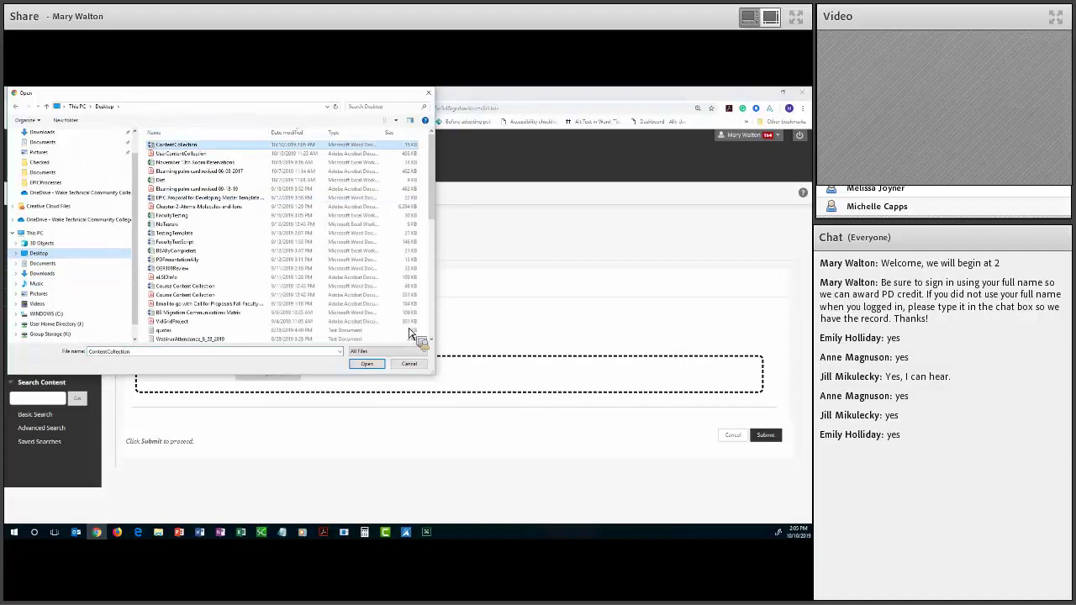
pyautogui.click(367, 365)
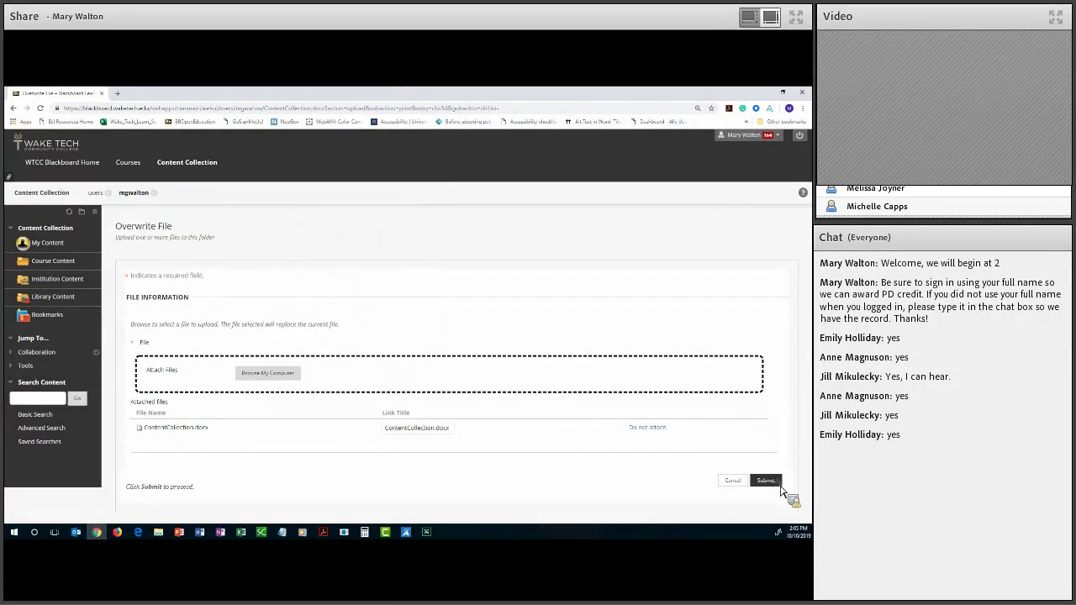
pyautogui.click(778, 485)
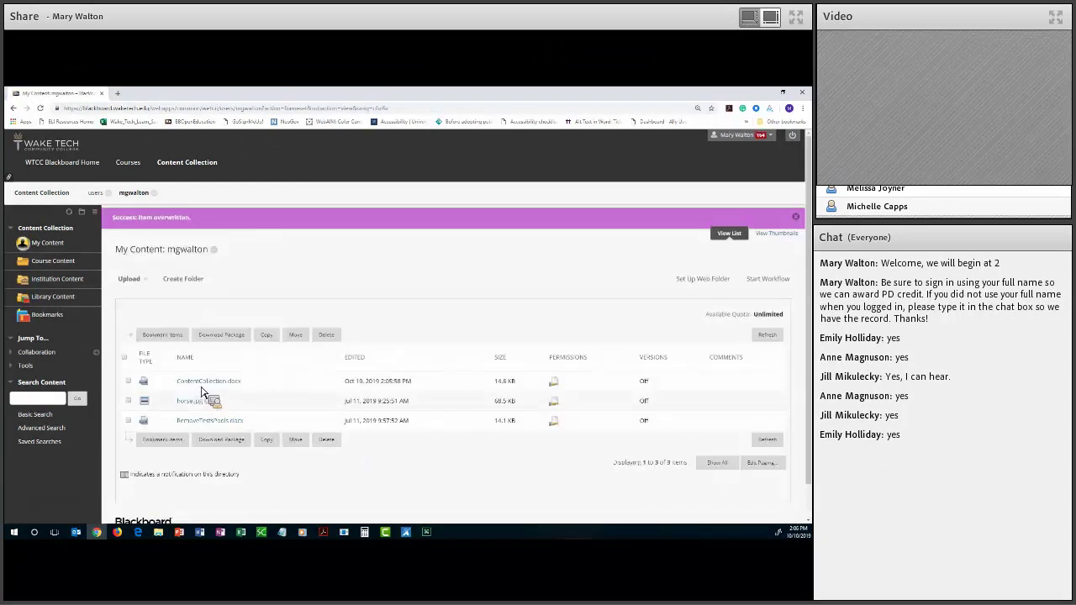
# Open the overwritten ContentCollection.docx from the Content Collection to check its contents, and return to Blackboard
pyautogui.click(202, 383)
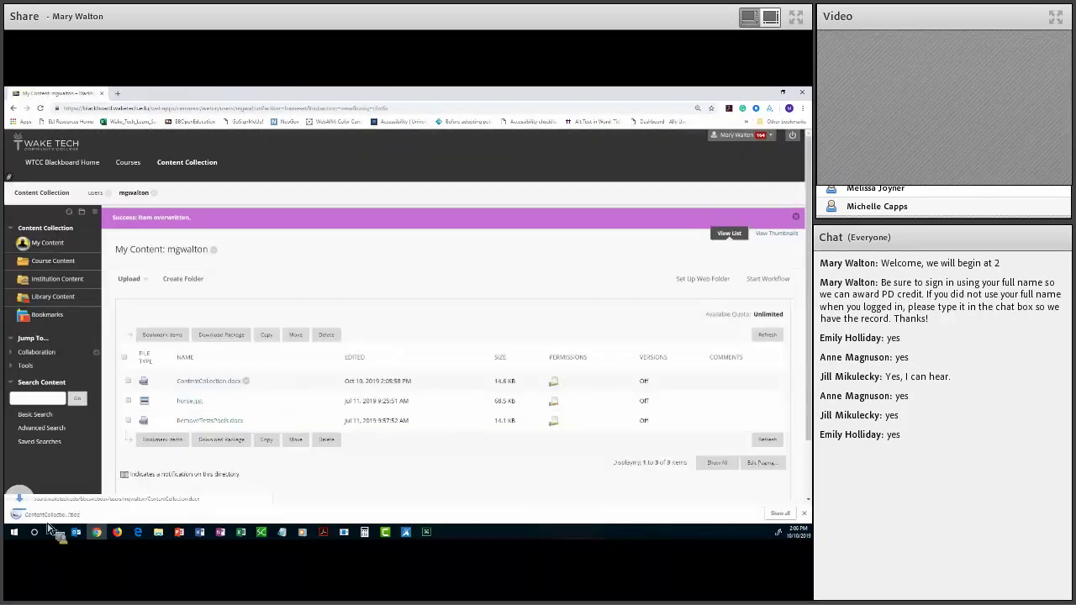
pyautogui.click(48, 517)
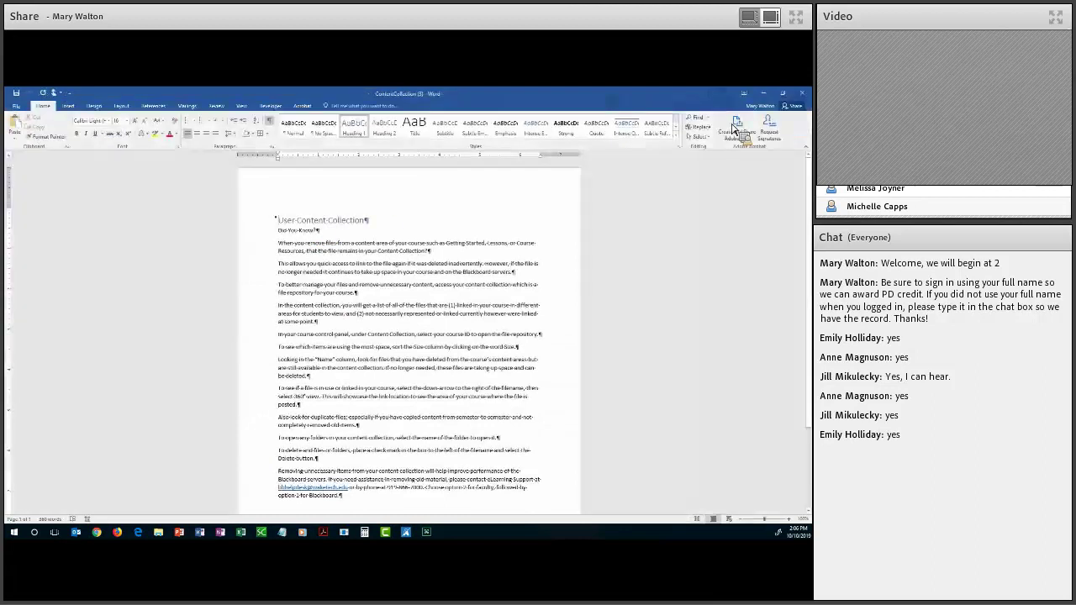
pyautogui.click(763, 93)
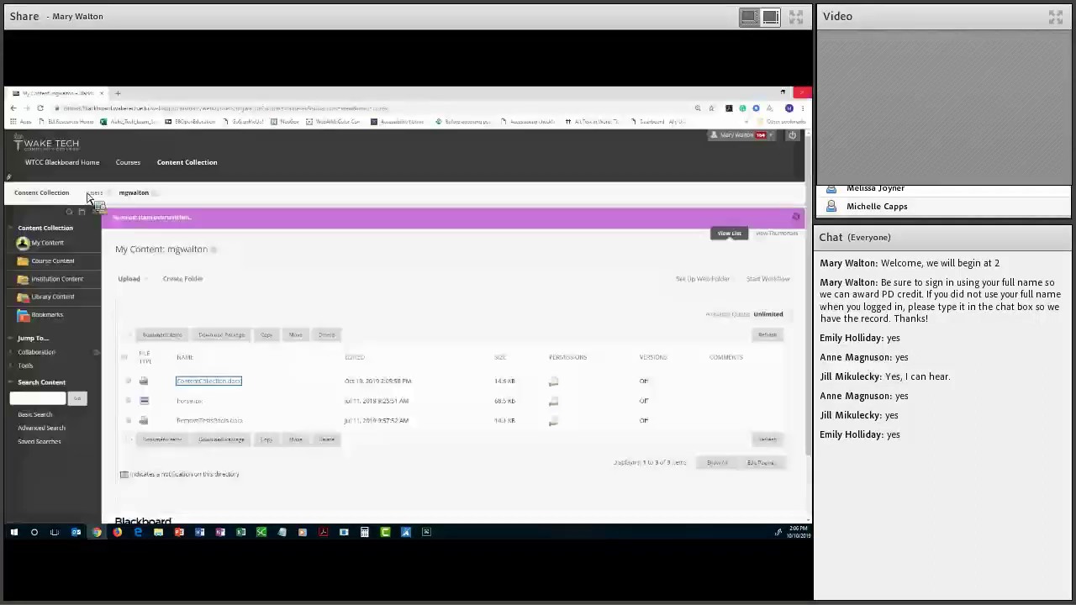
# In the Blackboard Ally (FA2019) course, open the Sample Content Collection file from Lessons and check the downloaded document
pyautogui.click(84, 165)
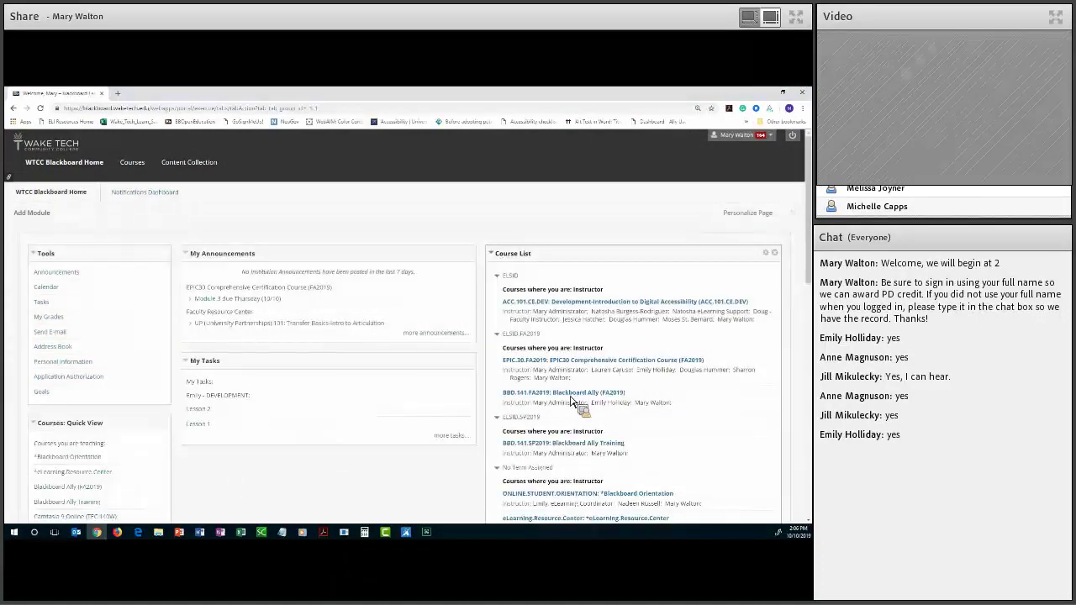
pyautogui.click(571, 400)
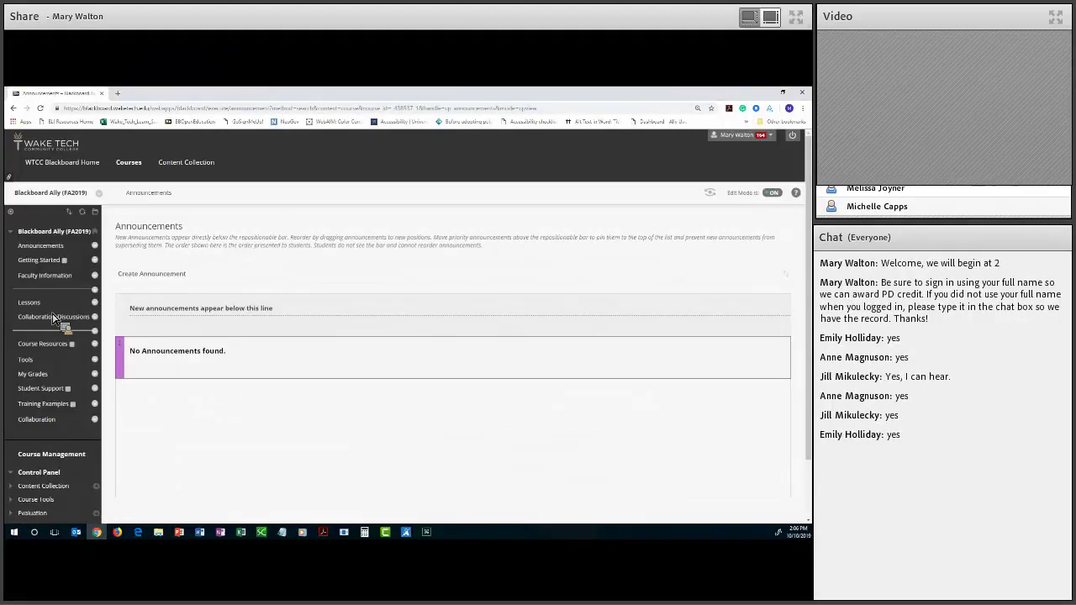
pyautogui.click(34, 303)
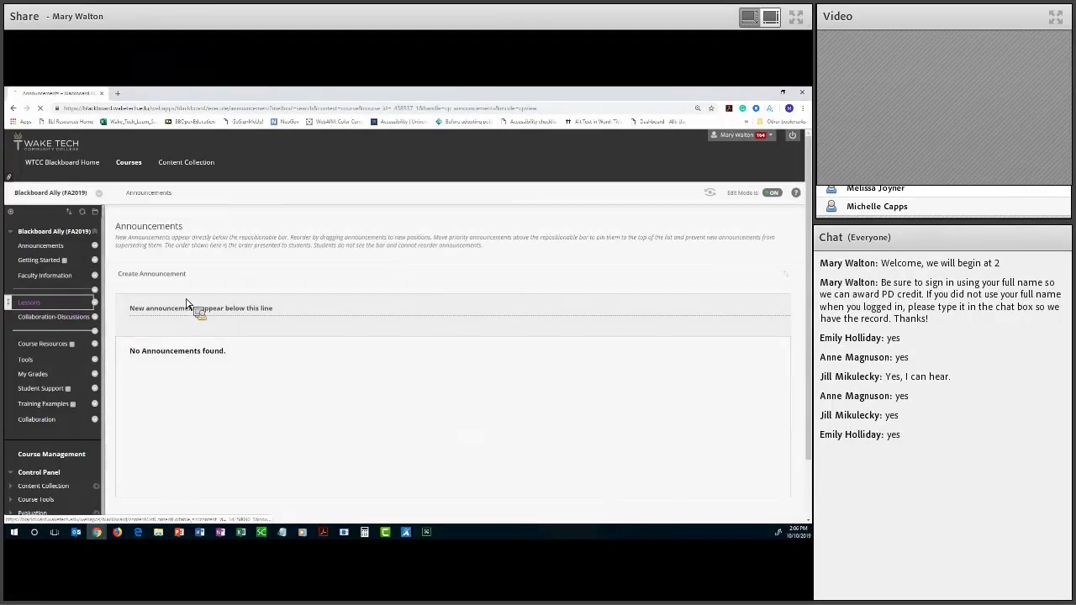
pyautogui.click(192, 297)
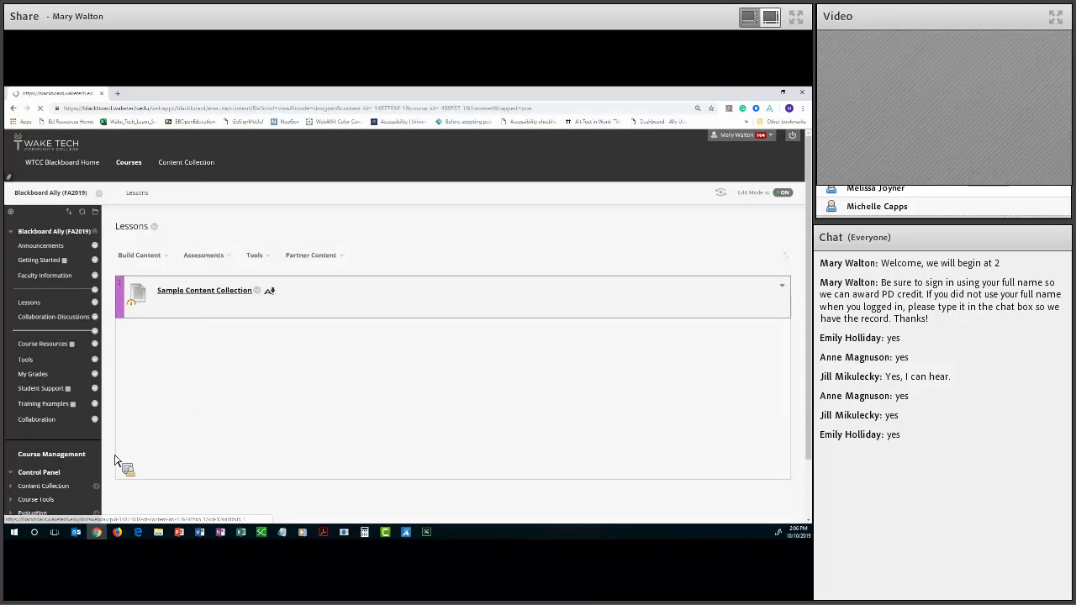
pyautogui.click(46, 514)
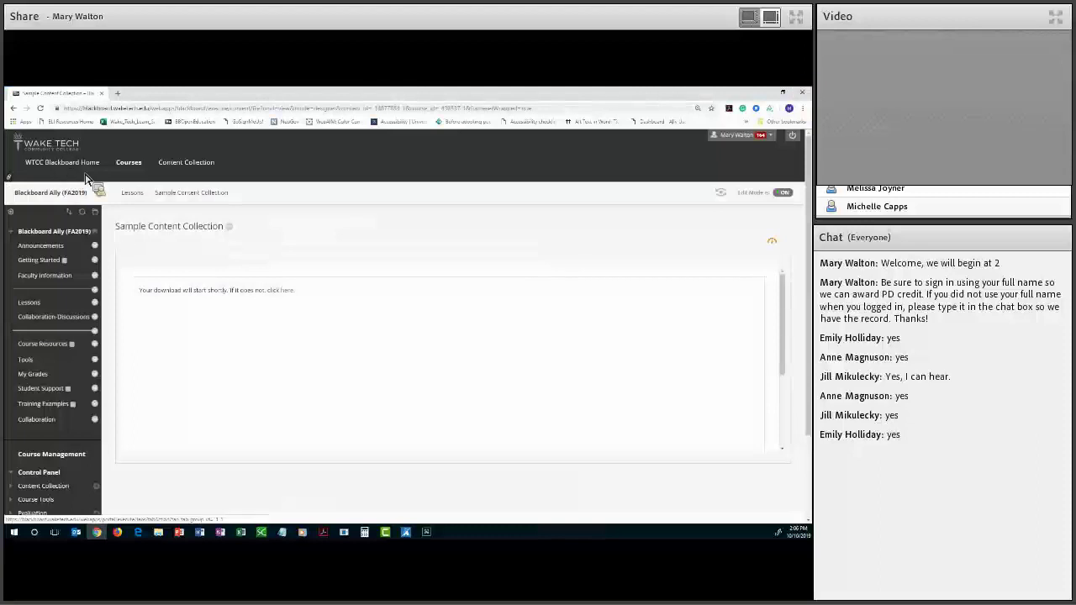
# In the Sandbox course, open the Content Collection Example file from Lessons, check the downloaded document, and close it
pyautogui.click(84, 173)
pyautogui.scroll(-10, 589, 355)
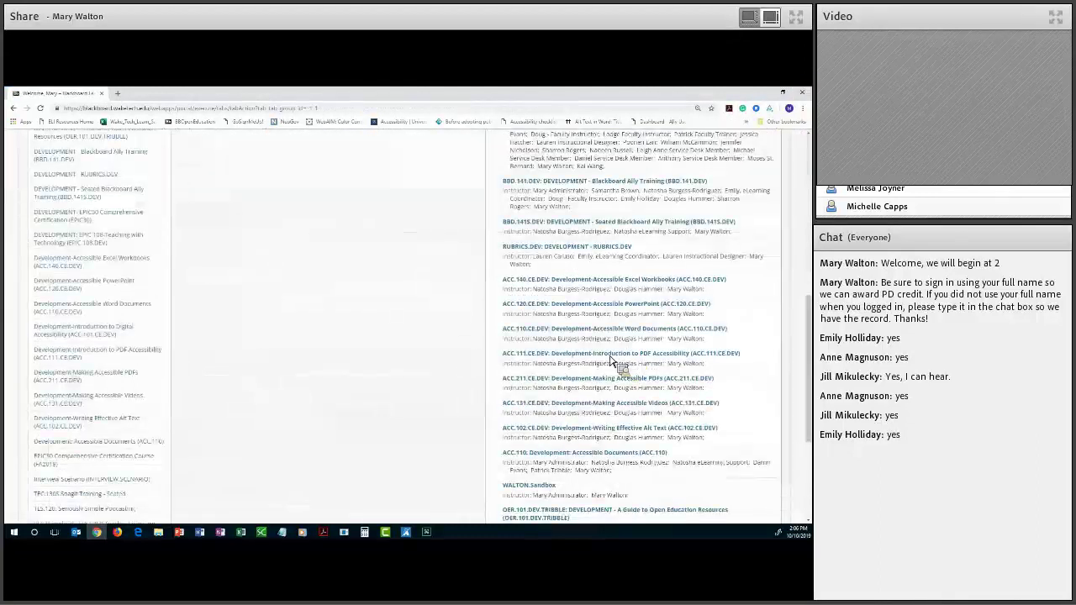
pyautogui.click(535, 286)
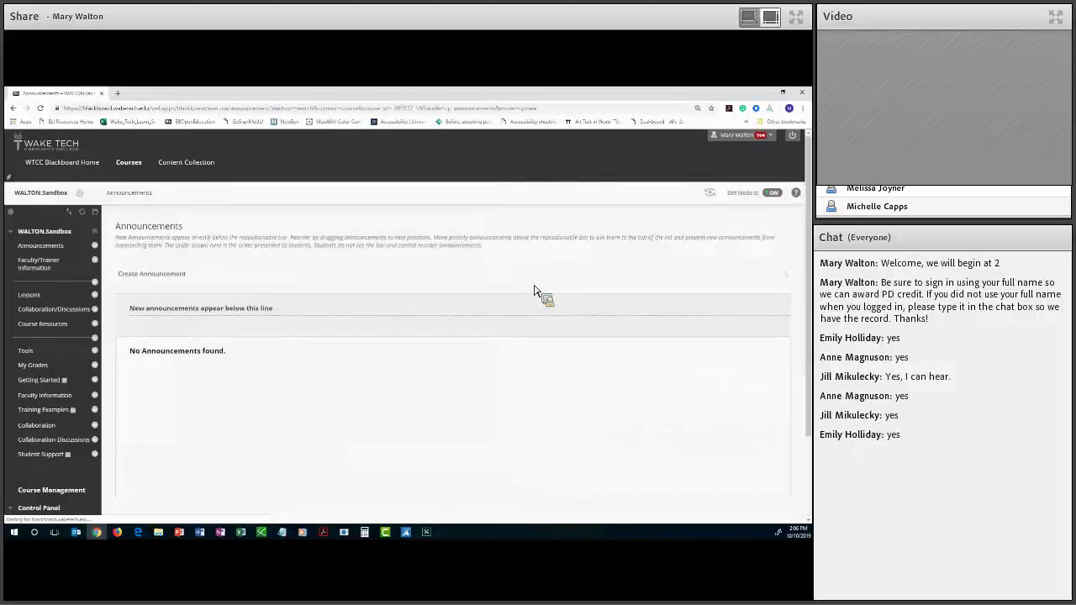
pyautogui.click(33, 297)
pyautogui.click(195, 292)
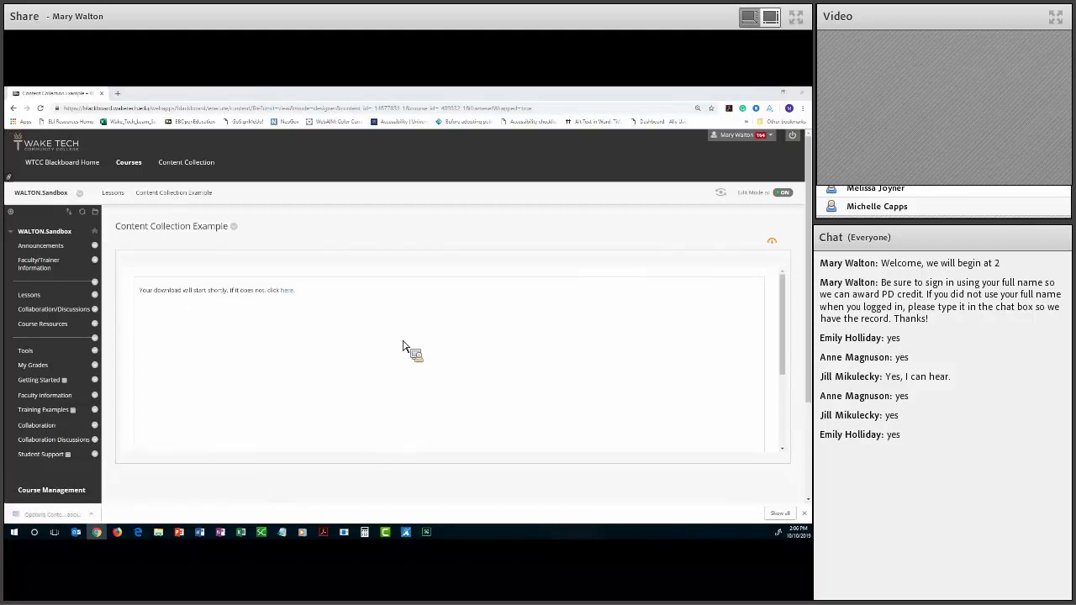
pyautogui.click(351, 108)
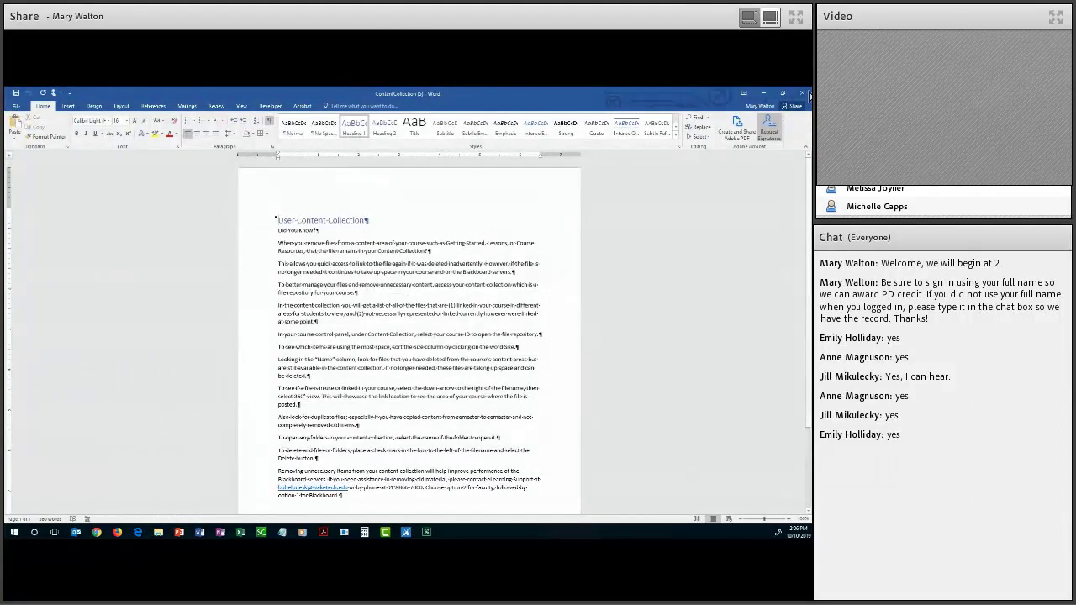
pyautogui.click(809, 95)
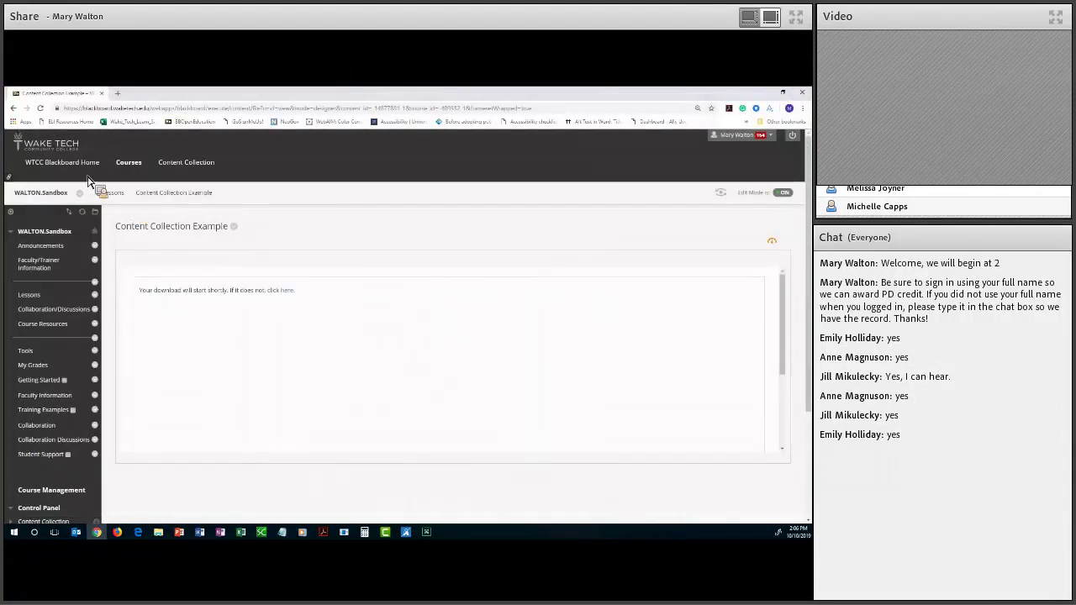
# Go from the Blackboard home page to the Sandbox course's Lessons area and start creating a File item
pyautogui.click(87, 168)
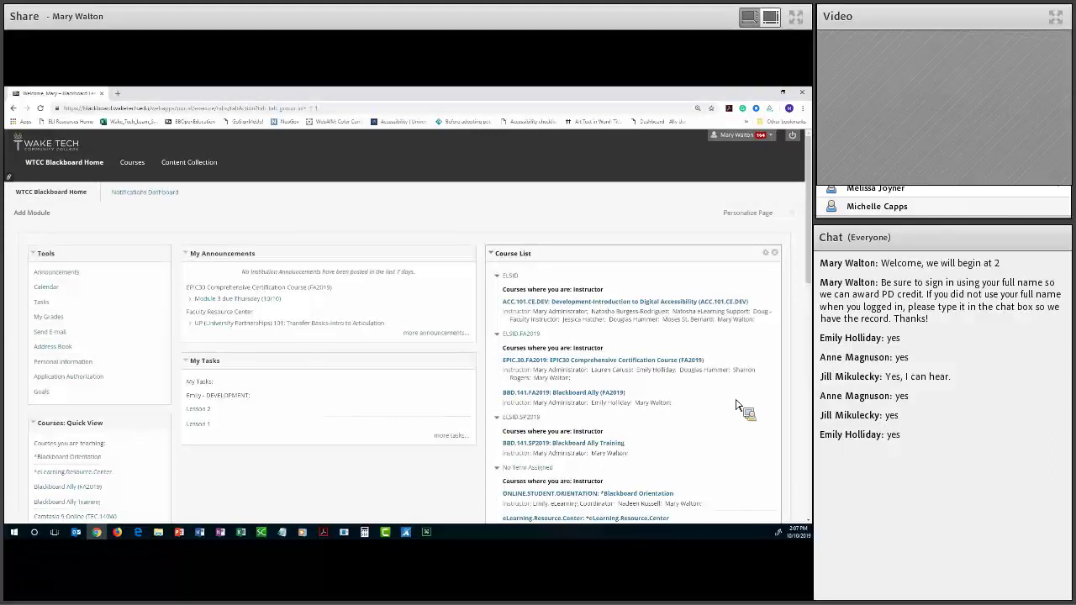
pyautogui.scroll(-1, 699, 368)
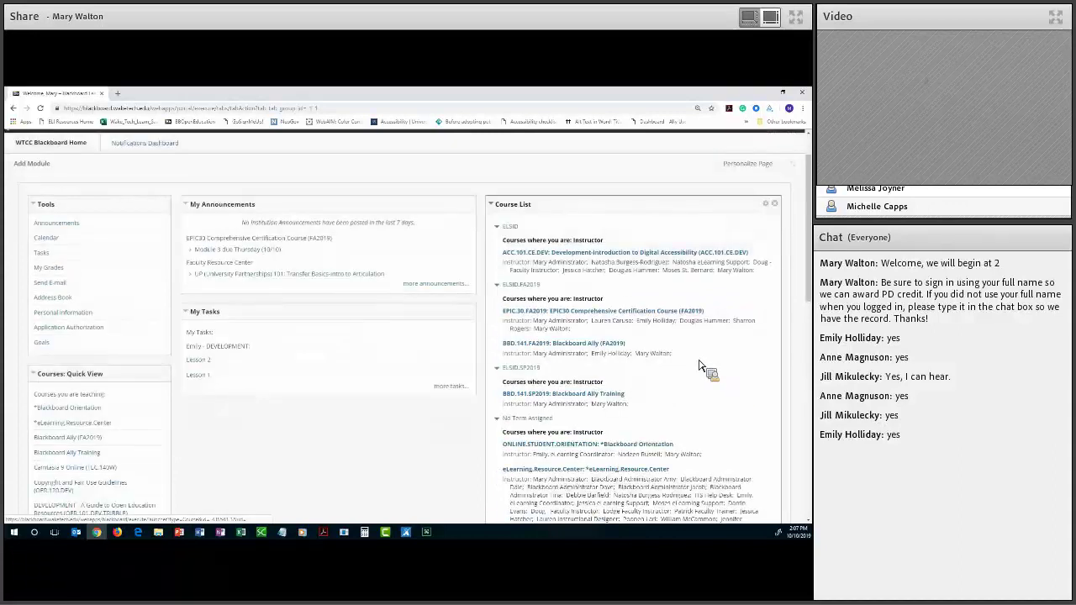
pyautogui.scroll(-3, 700, 368)
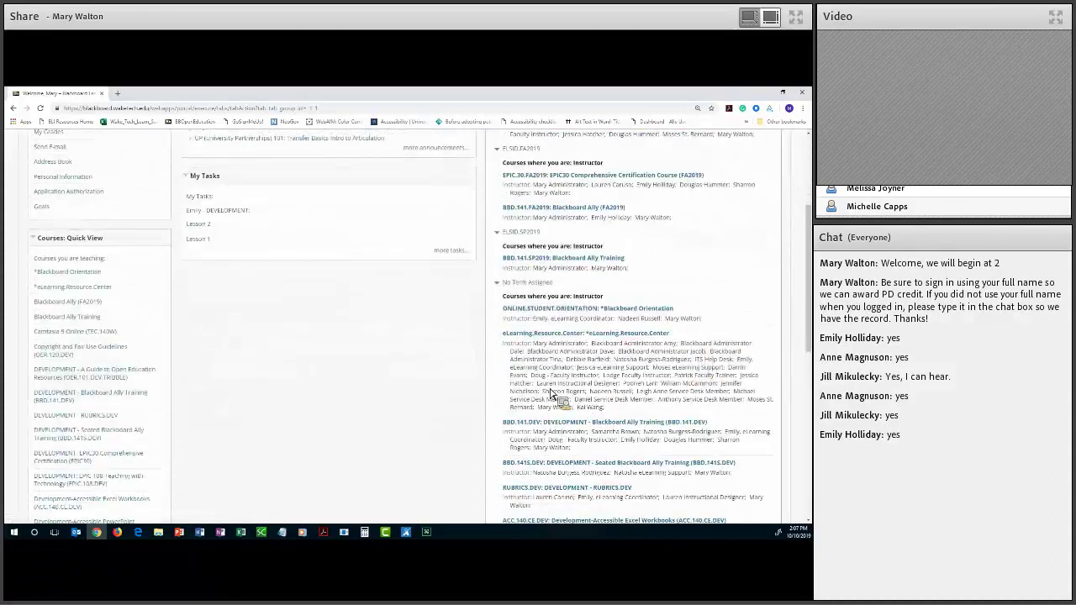
pyautogui.scroll(-10, 525, 294)
pyautogui.click(521, 286)
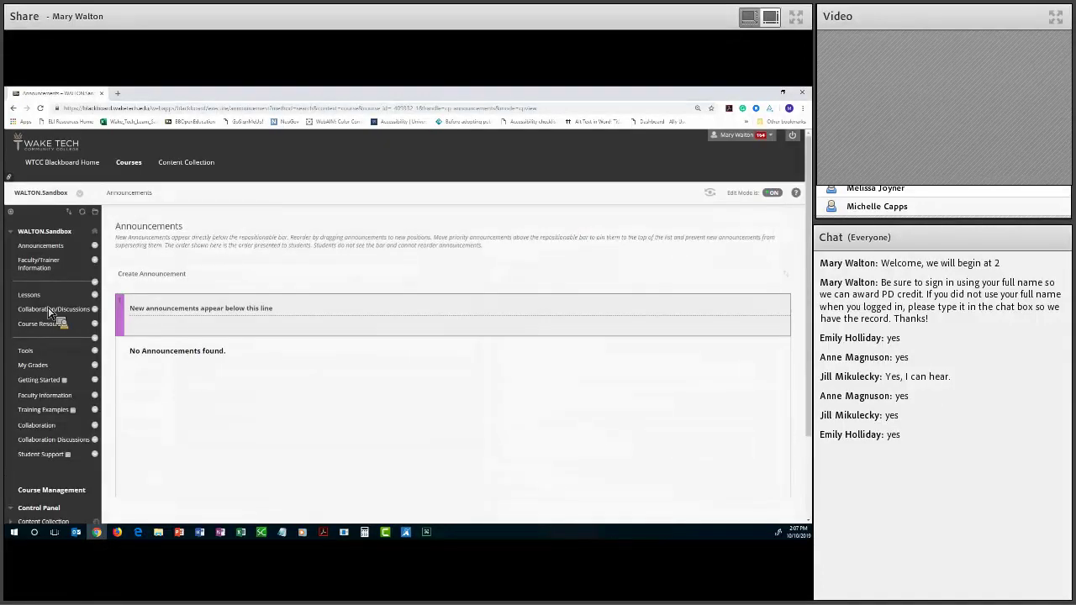
pyautogui.click(37, 296)
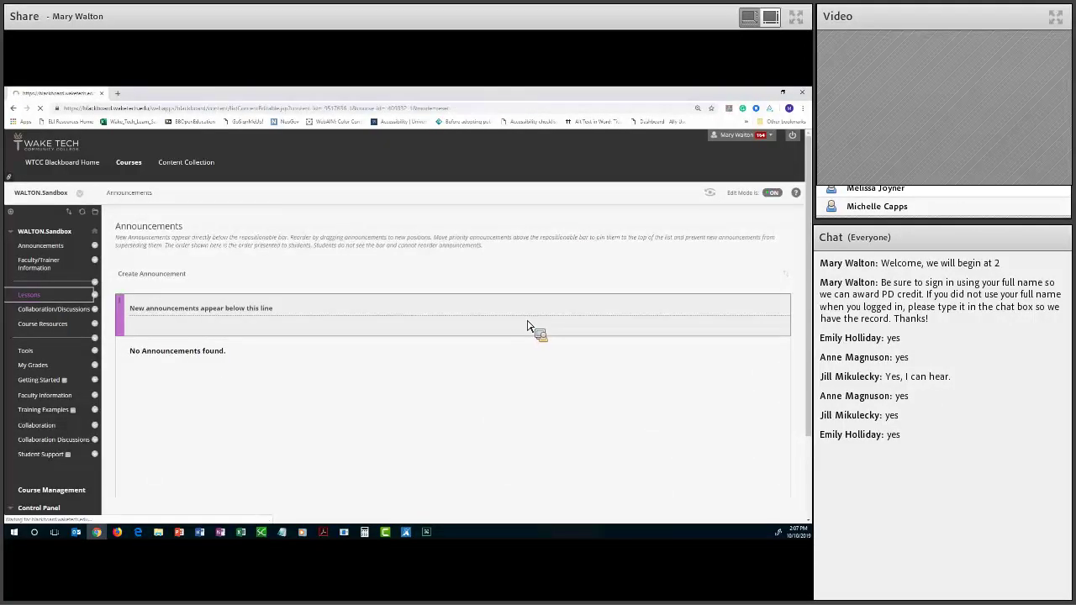
pyautogui.click(161, 255)
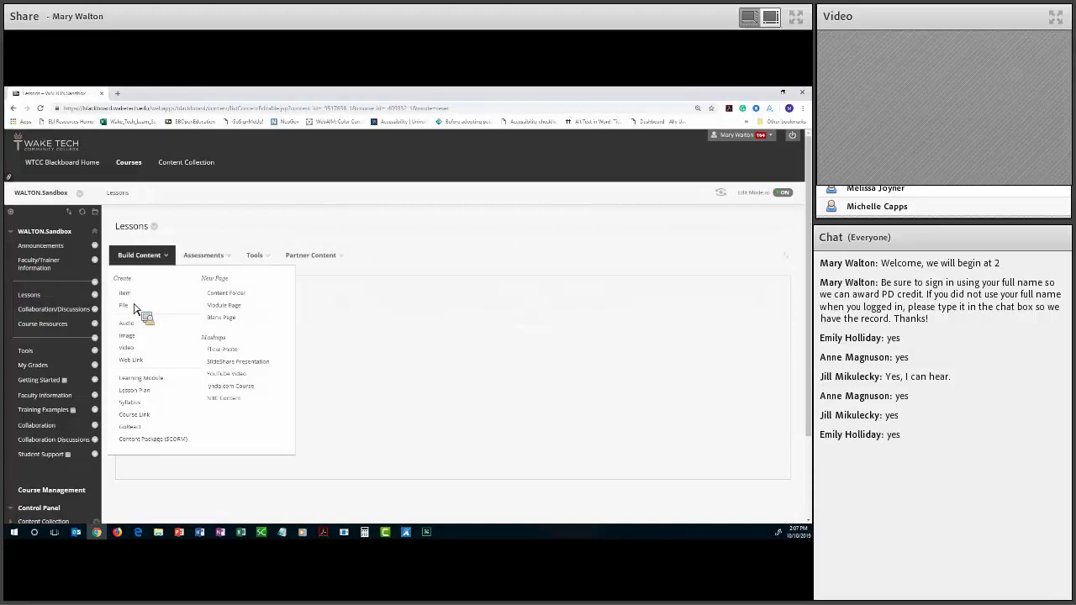
pyautogui.click(133, 307)
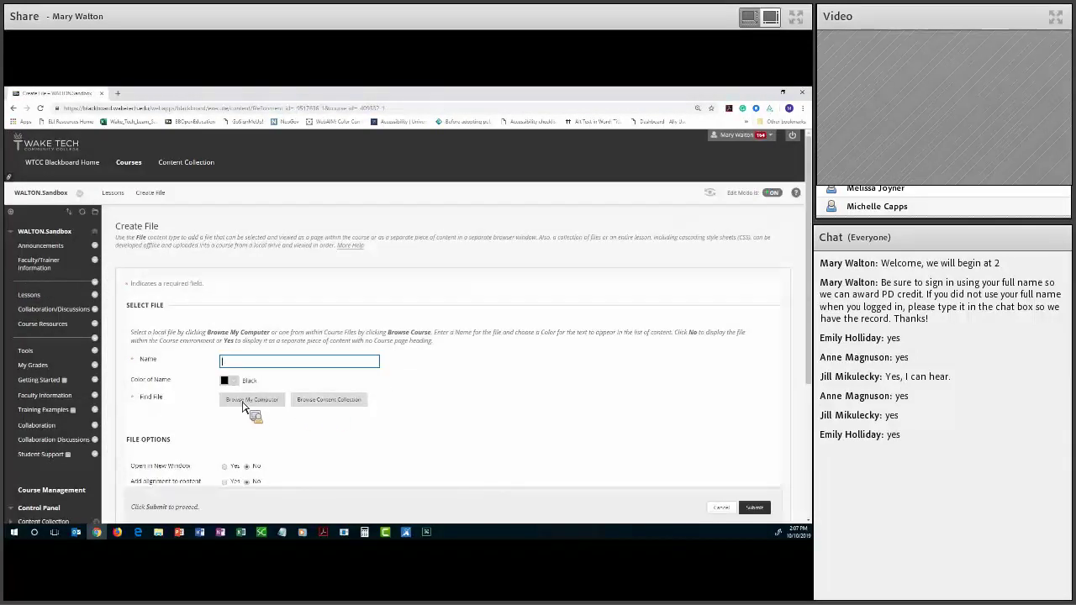
# Select RemoveTestsPools.docx from My Content in the Content Collection as the item's file
pyautogui.click(317, 401)
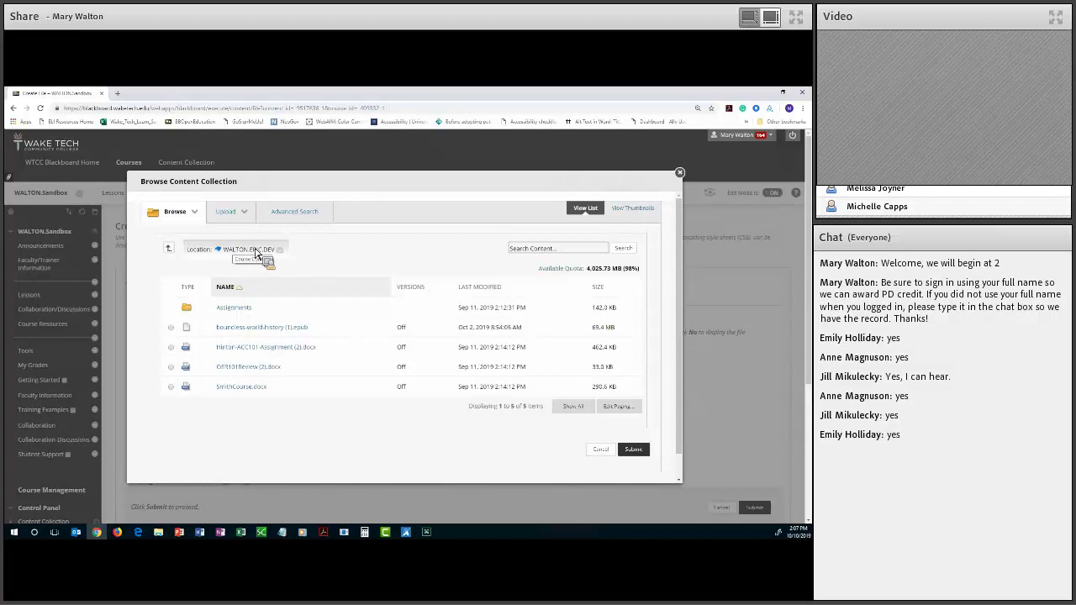
pyautogui.click(194, 214)
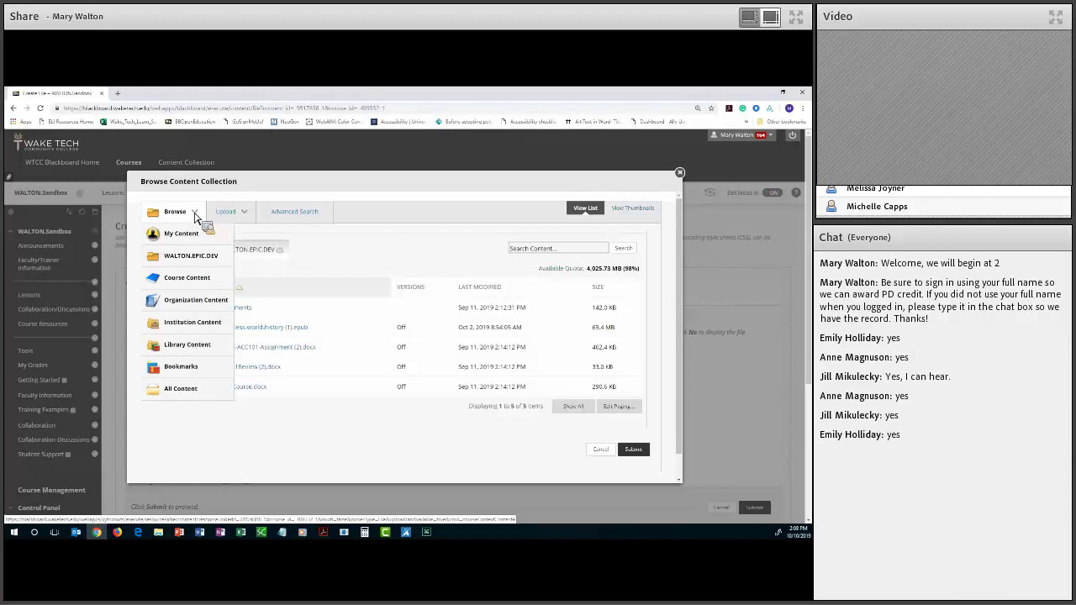
pyautogui.click(190, 239)
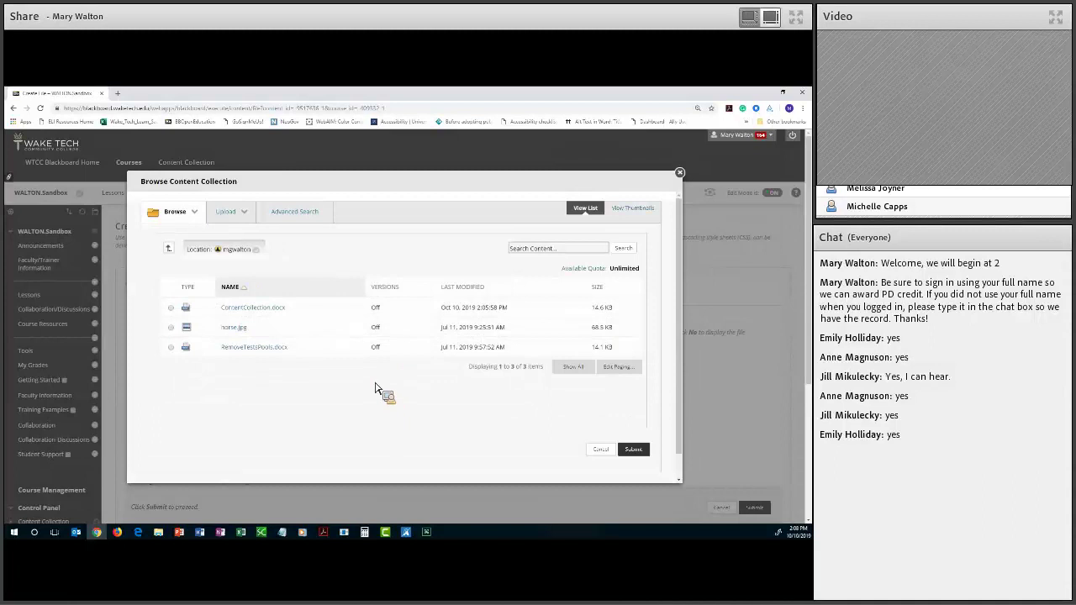
pyautogui.click(195, 353)
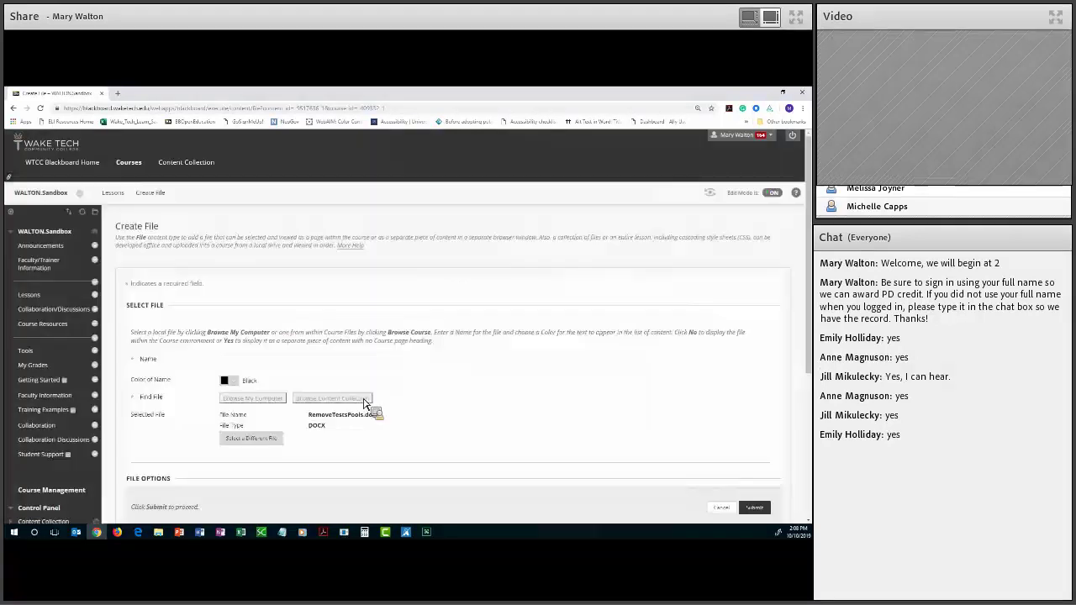
# Name the file item "Remove Test Pools" and submit it to the Lessons area
pyautogui.click(274, 364)
pyautogui.write('Remove Tests Pools')
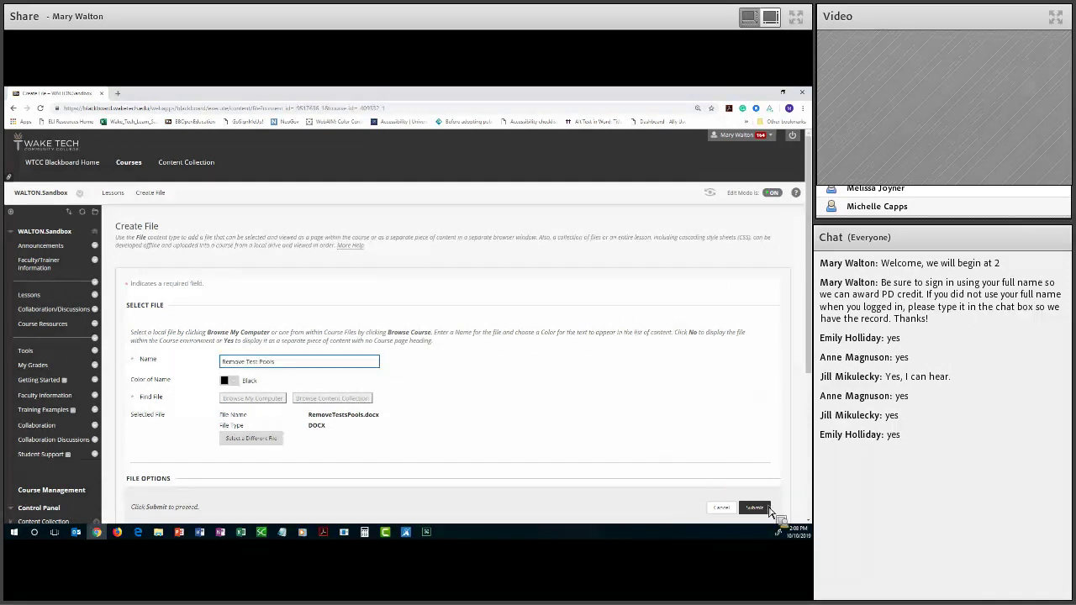
pyautogui.click(767, 508)
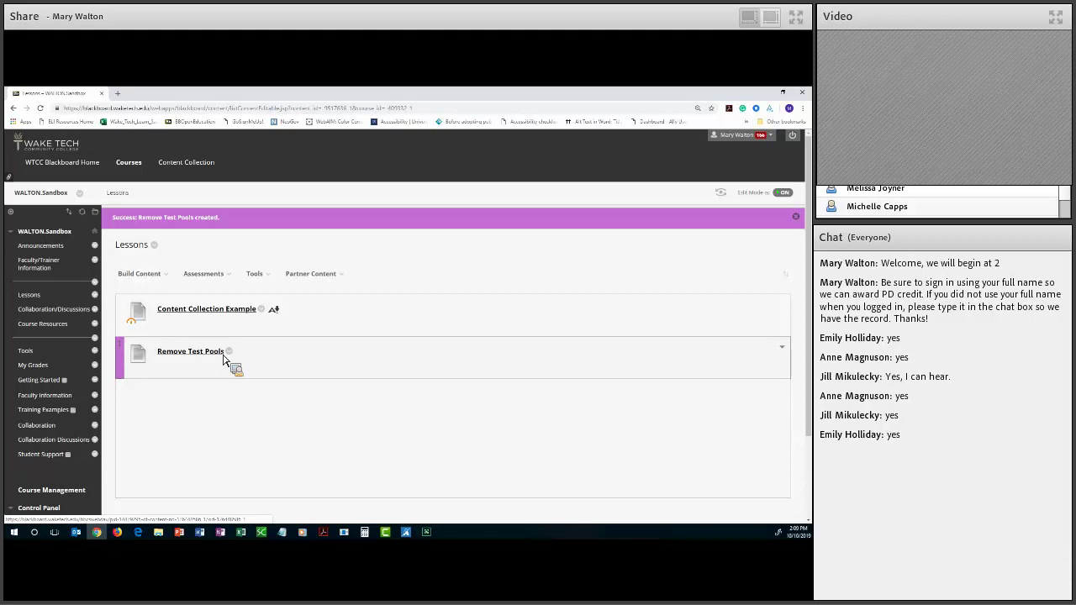
# Open My Content in the Content Collection, then switch to File Explorer and locate the BBD141 folder in Documents
pyautogui.click(184, 167)
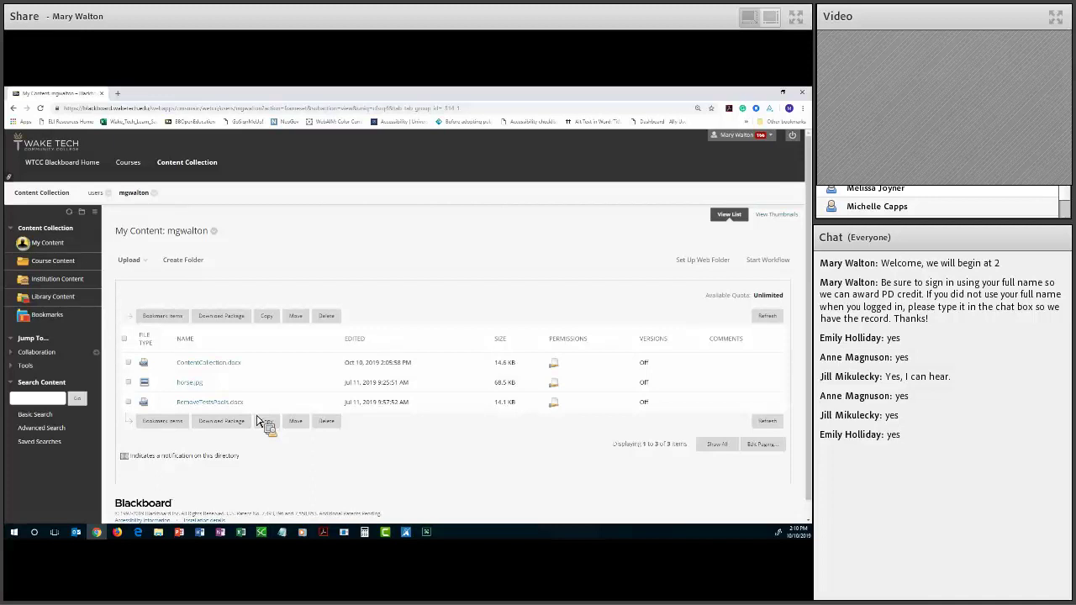
pyautogui.click(164, 535)
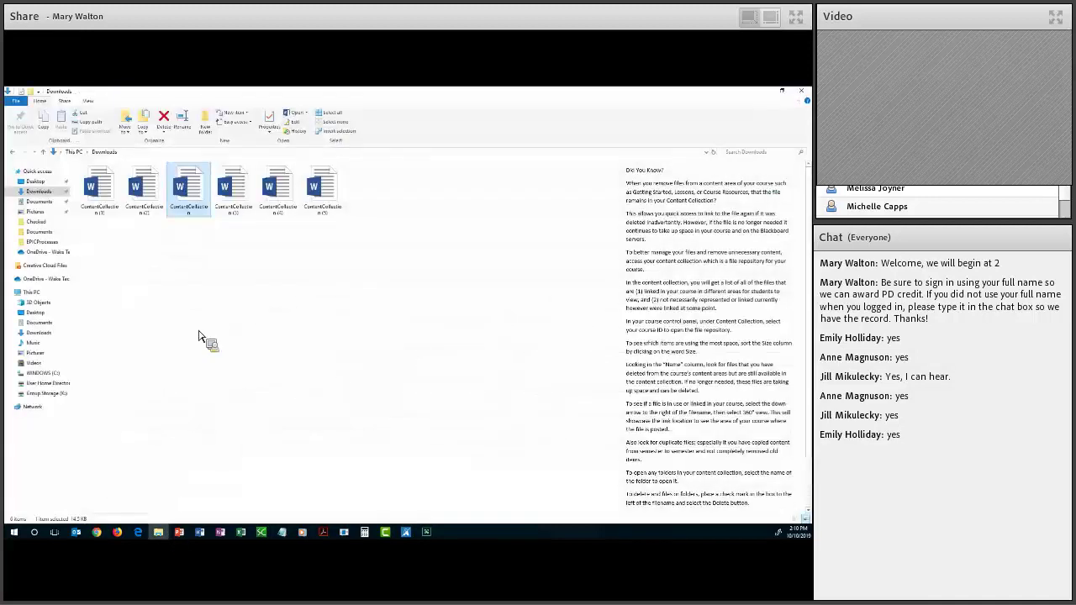
pyautogui.moveTo(70, 237); pyautogui.dragTo(238, 339)
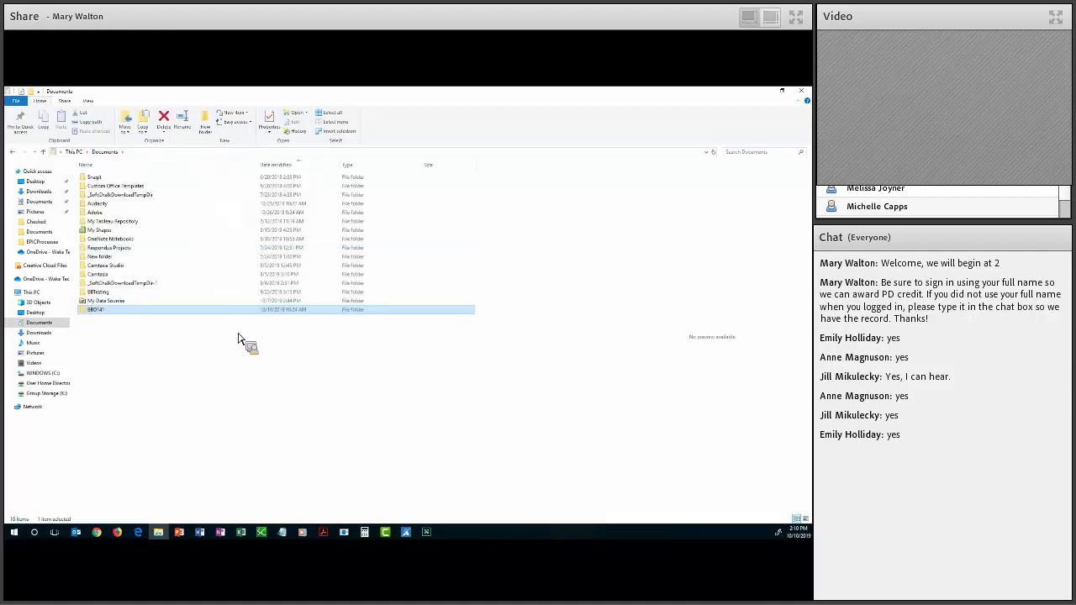
pyautogui.moveTo(238, 339); pyautogui.dragTo(238, 339)
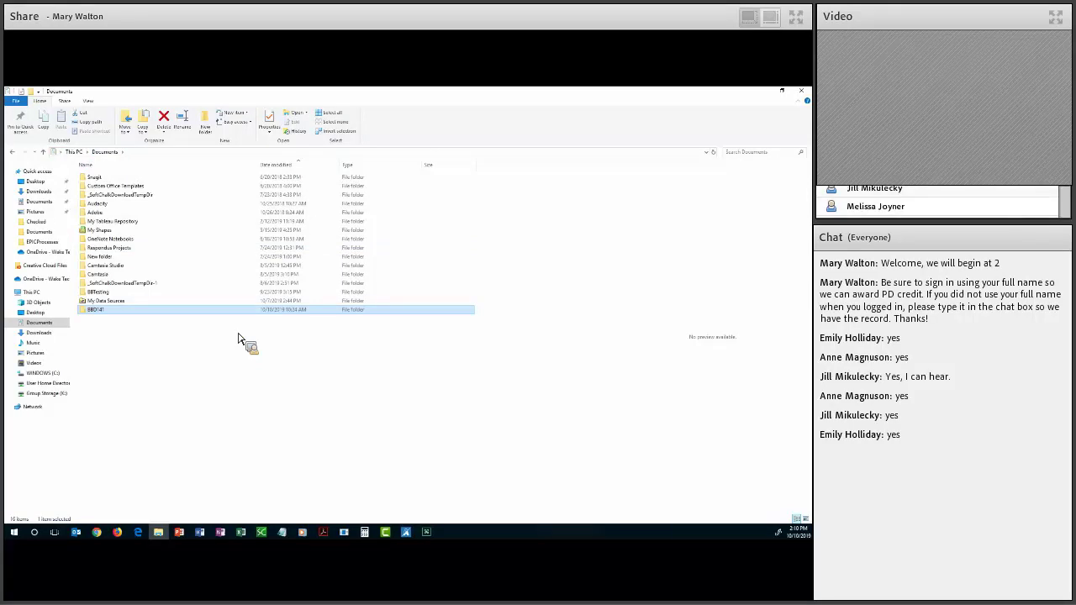
pyautogui.moveTo(238, 339); pyautogui.dragTo(238, 340)
pyautogui.moveTo(237, 339); pyautogui.dragTo(91, 315)
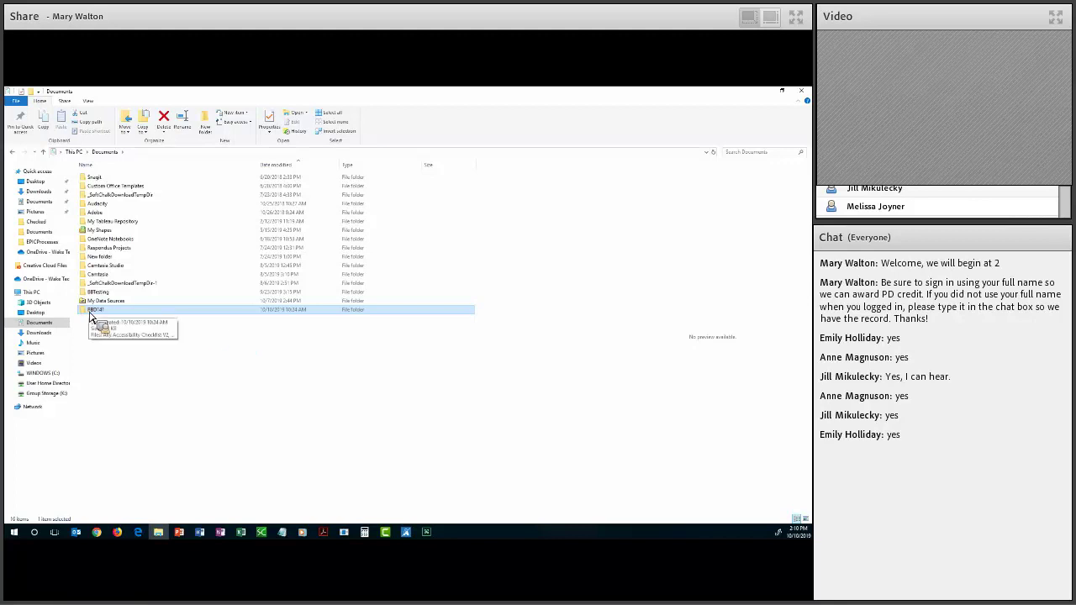
# Compress the BBD141 folder in Documents into a zipped folder, keeping the name BBD141
pyautogui.rightClick(90, 316)
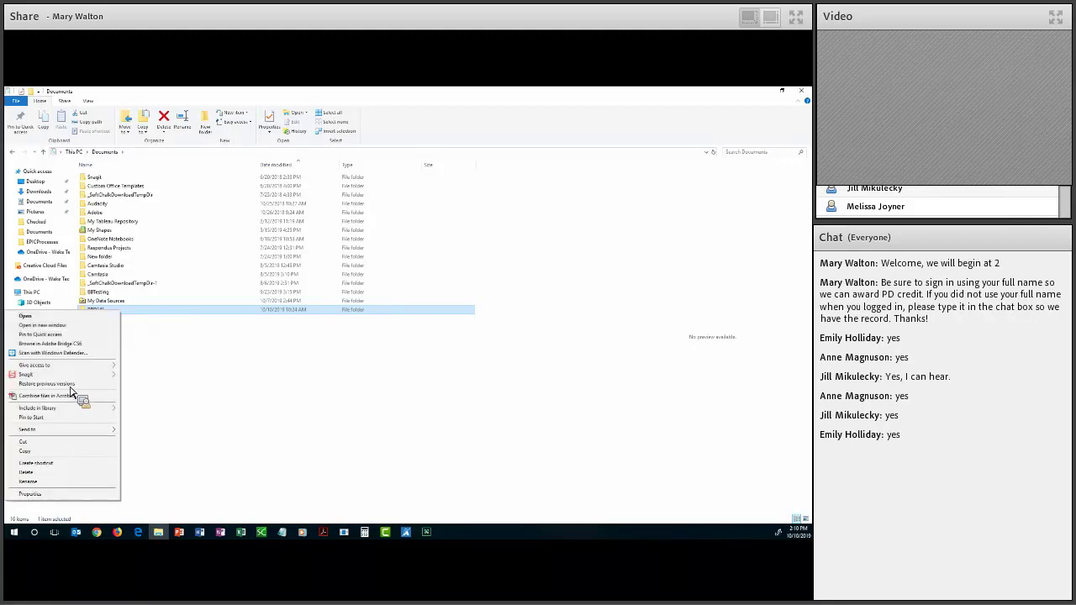
pyautogui.moveTo(67, 436)
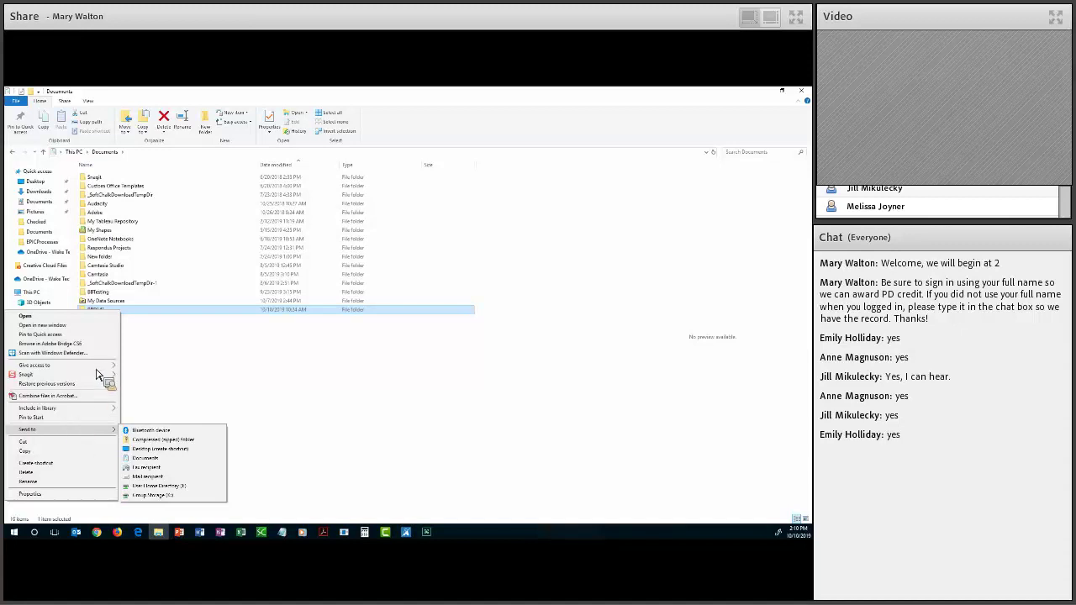
pyautogui.moveTo(105, 429)
pyautogui.click(143, 440)
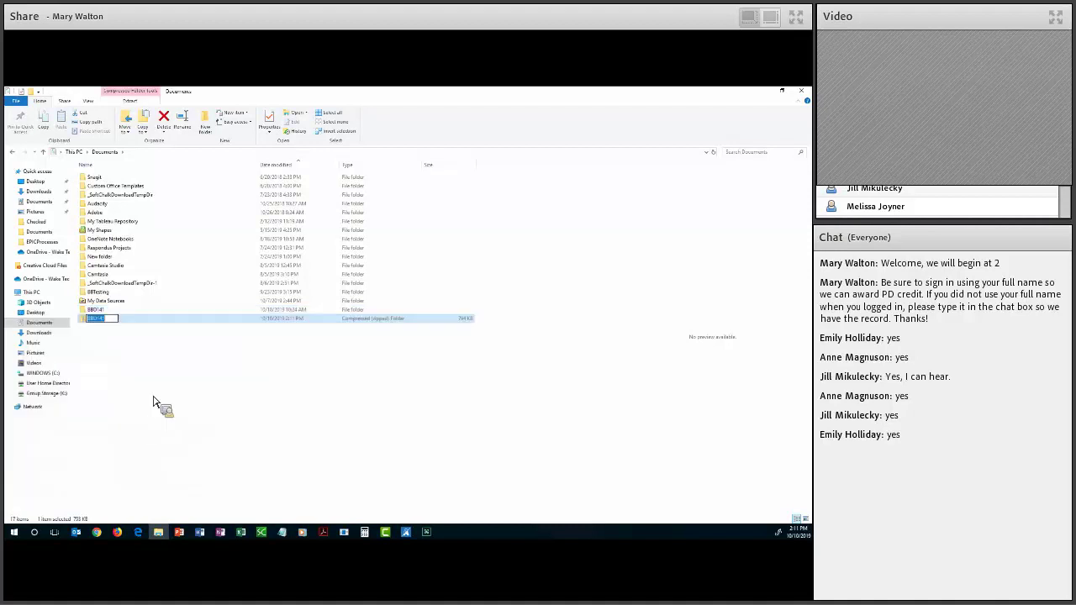
pyautogui.press('Return')
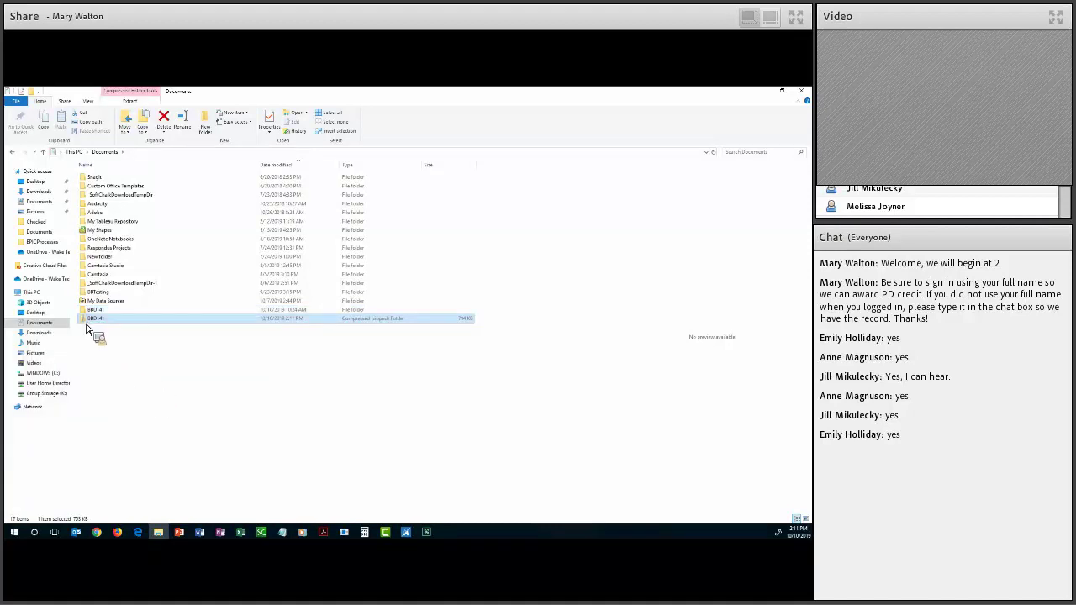
# Display the Documents folder as extra large icons and examine the zipped BBD141 folder beside the original
pyautogui.moveTo(87, 323); pyautogui.dragTo(559, 366)
pyautogui.click(558, 363)
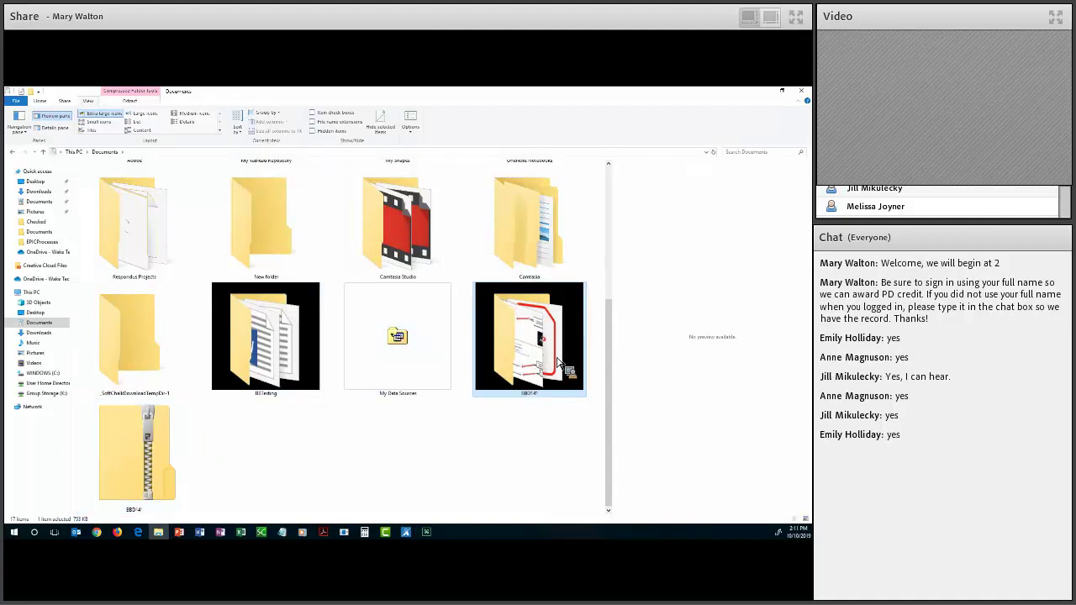
pyautogui.moveTo(397, 336); pyautogui.dragTo(540, 368)
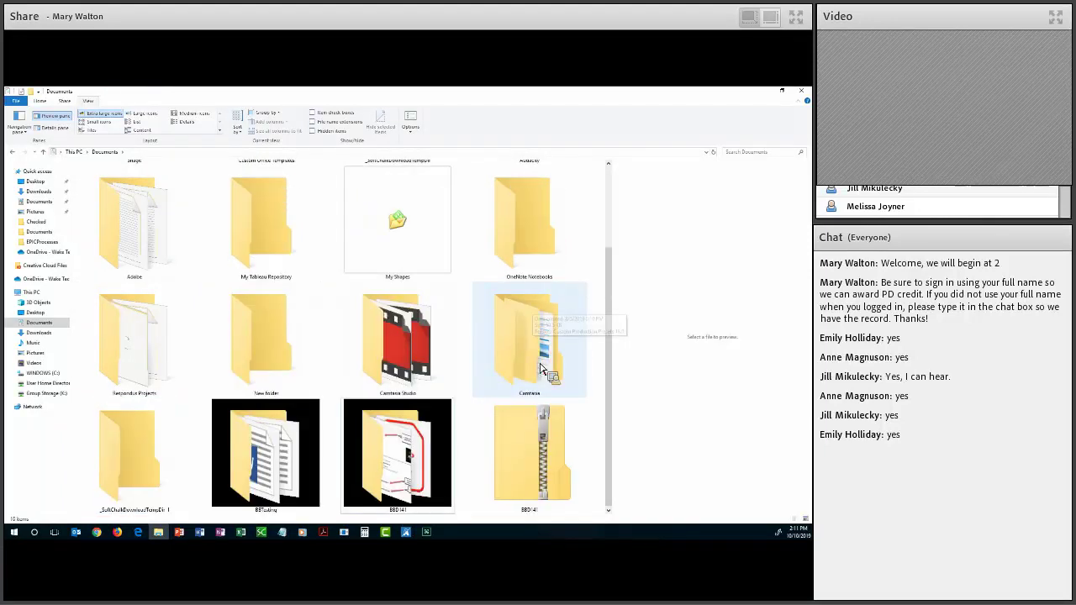
pyautogui.click(544, 458)
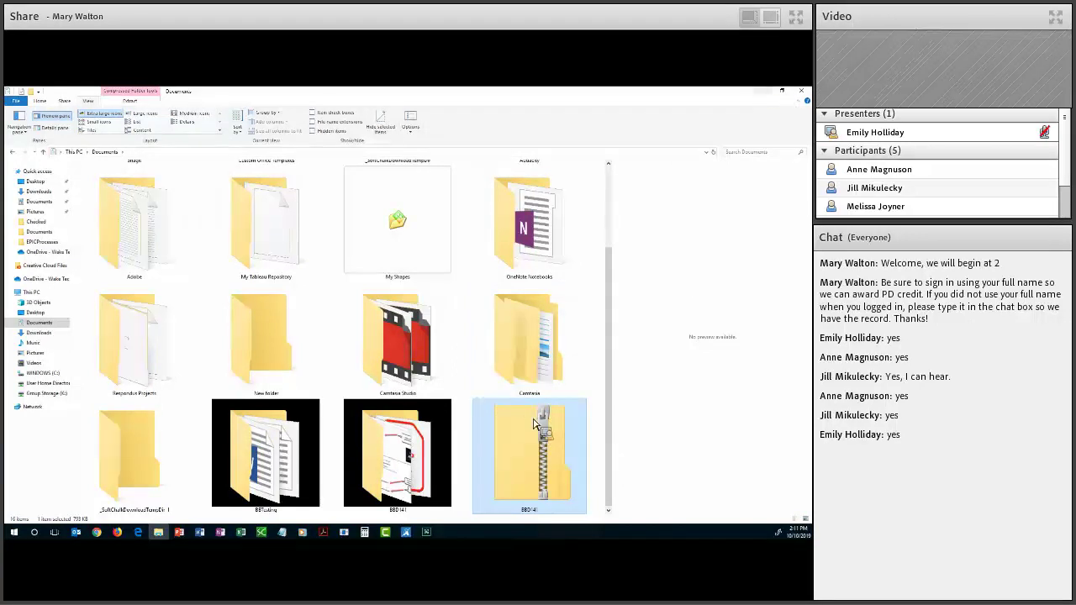
pyautogui.scroll(1, 545, 430)
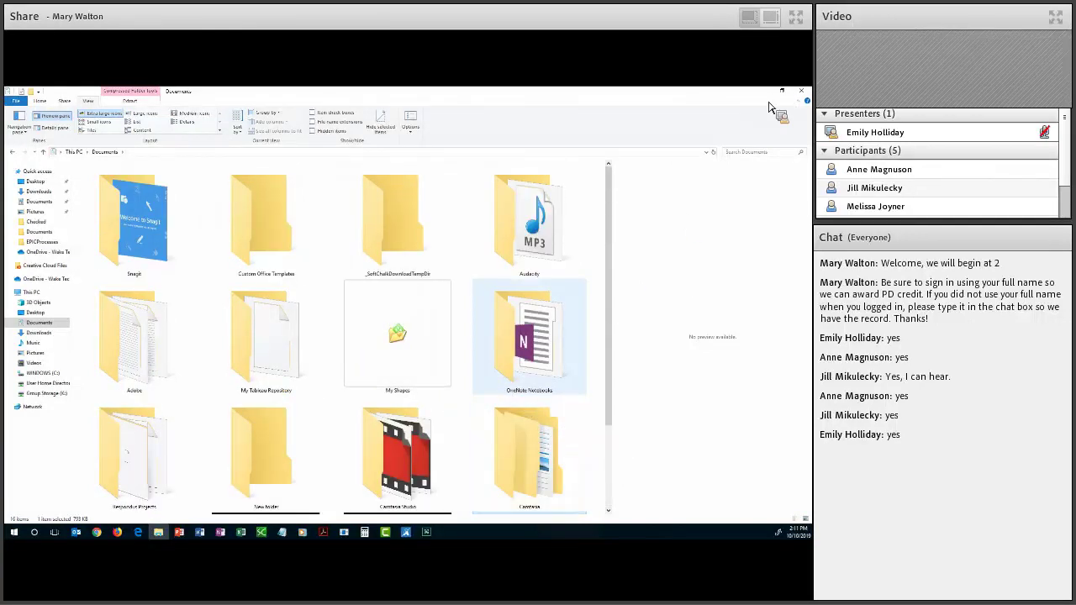
# Return to Chrome and upload BBD141.zip from the computer to My Content as a zip package
pyautogui.hotkey('alt', 'Tab')
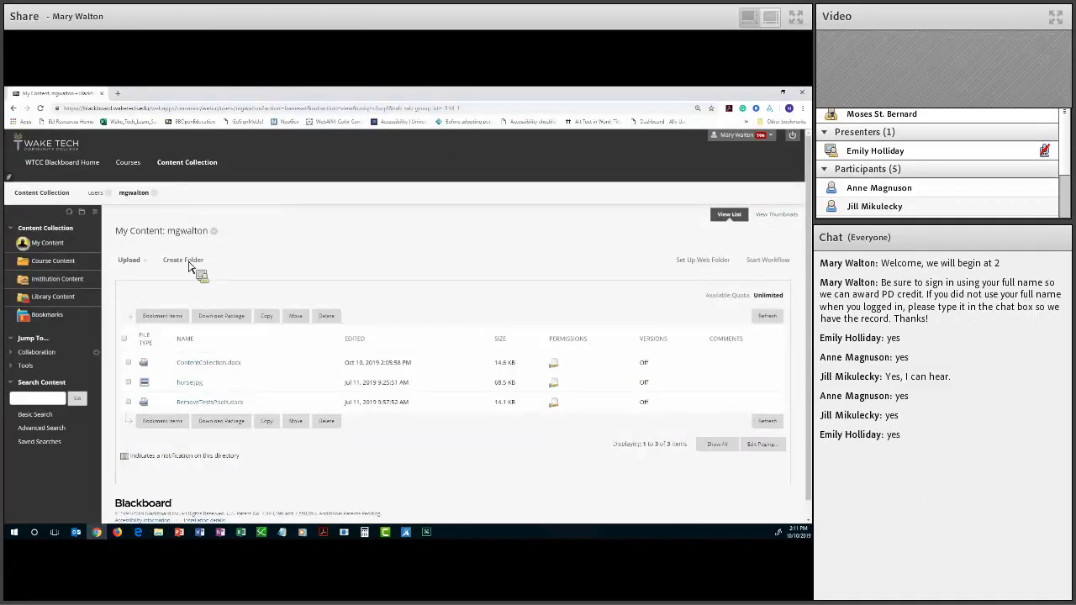
pyautogui.click(147, 262)
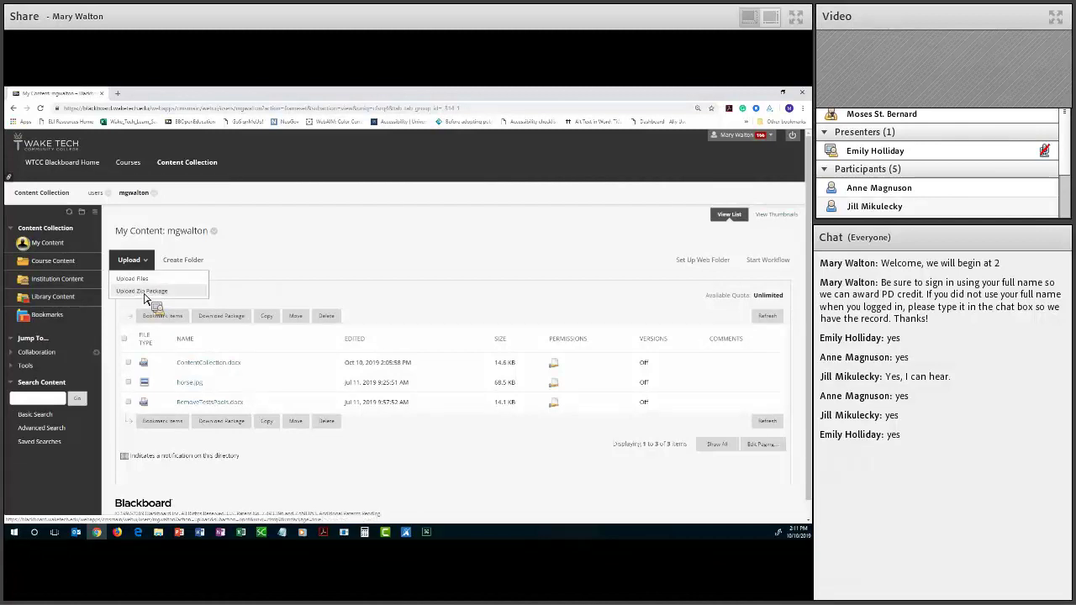
pyautogui.click(143, 292)
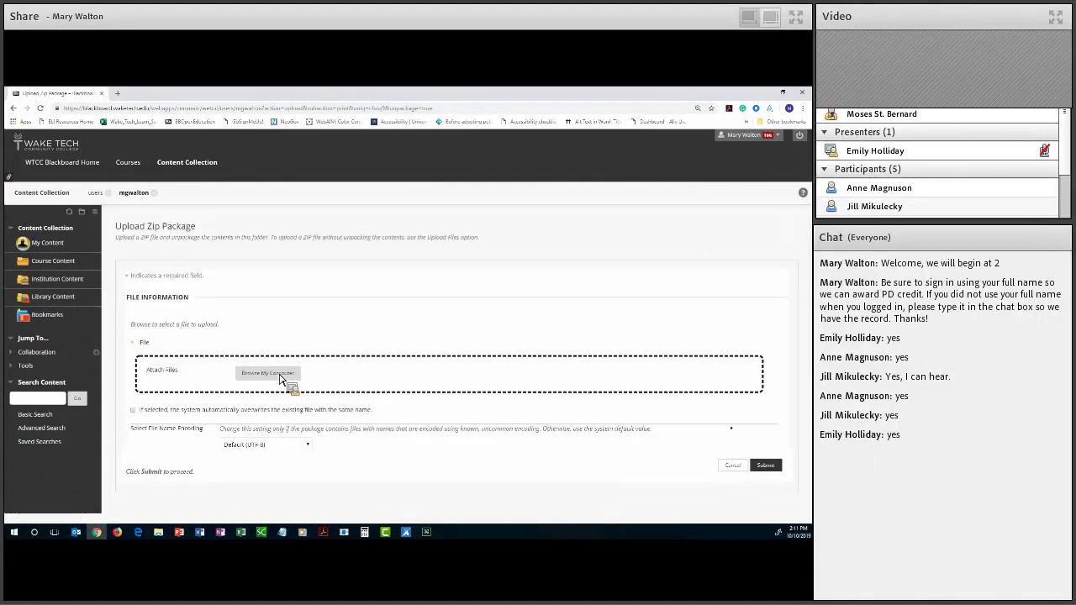
pyautogui.click(280, 379)
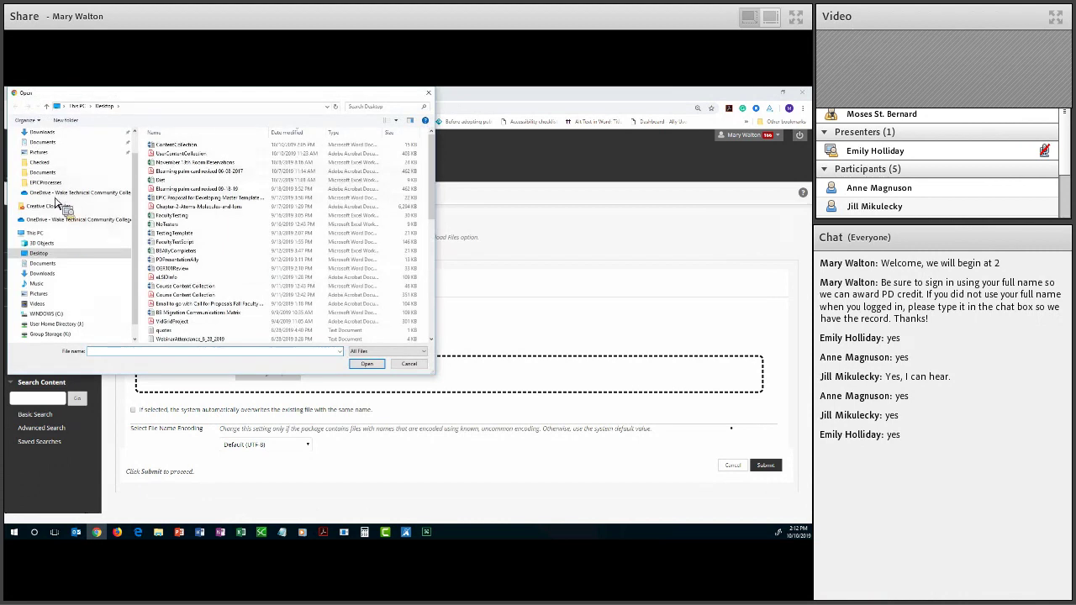
pyautogui.click(44, 172)
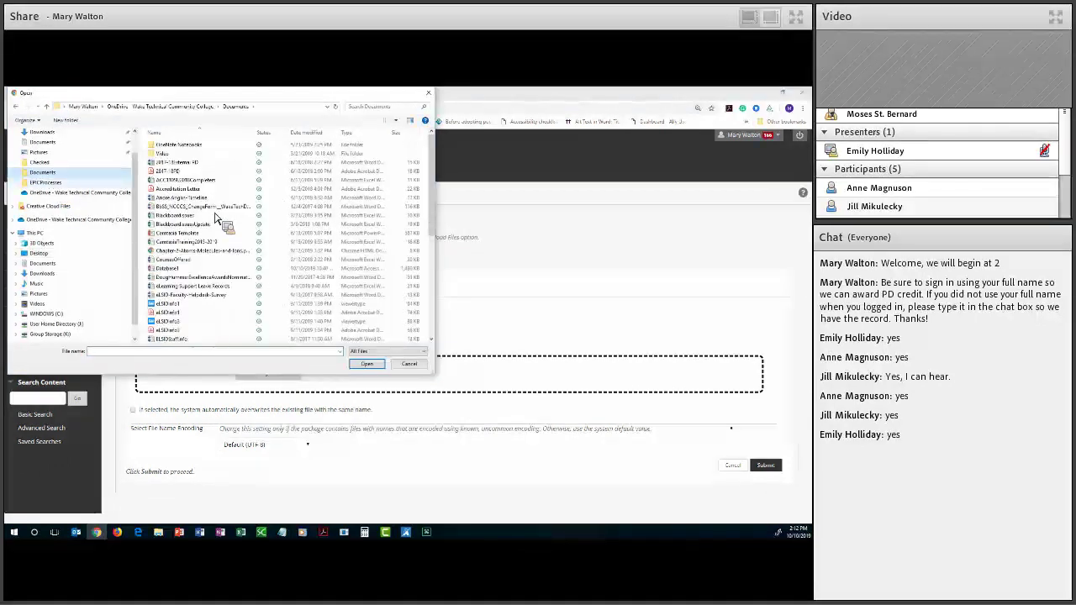
pyautogui.moveTo(216, 218); pyautogui.dragTo(172, 290)
pyautogui.click(165, 280)
pyautogui.click(368, 364)
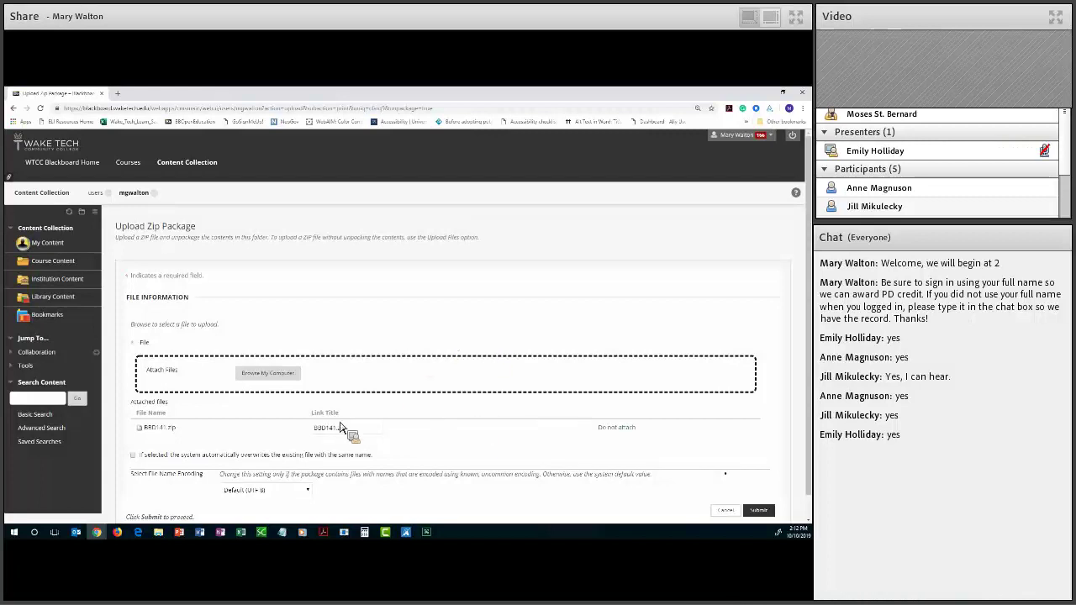
pyautogui.click(772, 514)
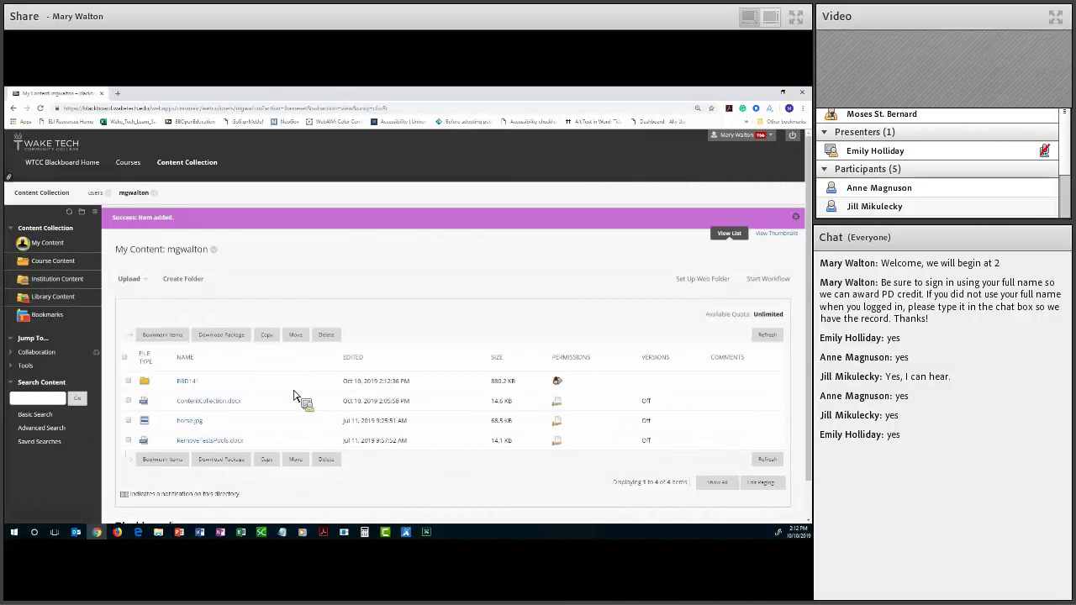
# Open the uploaded BBD141 folder, review its unpacked files, and return to My Content
pyautogui.click(187, 383)
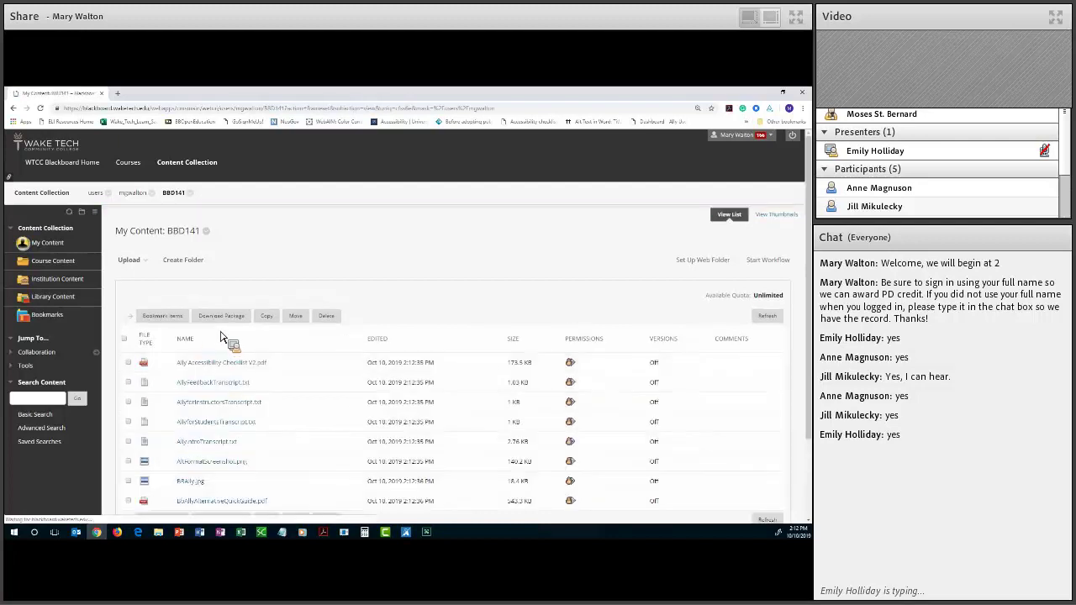
pyautogui.scroll(-2, 193, 281)
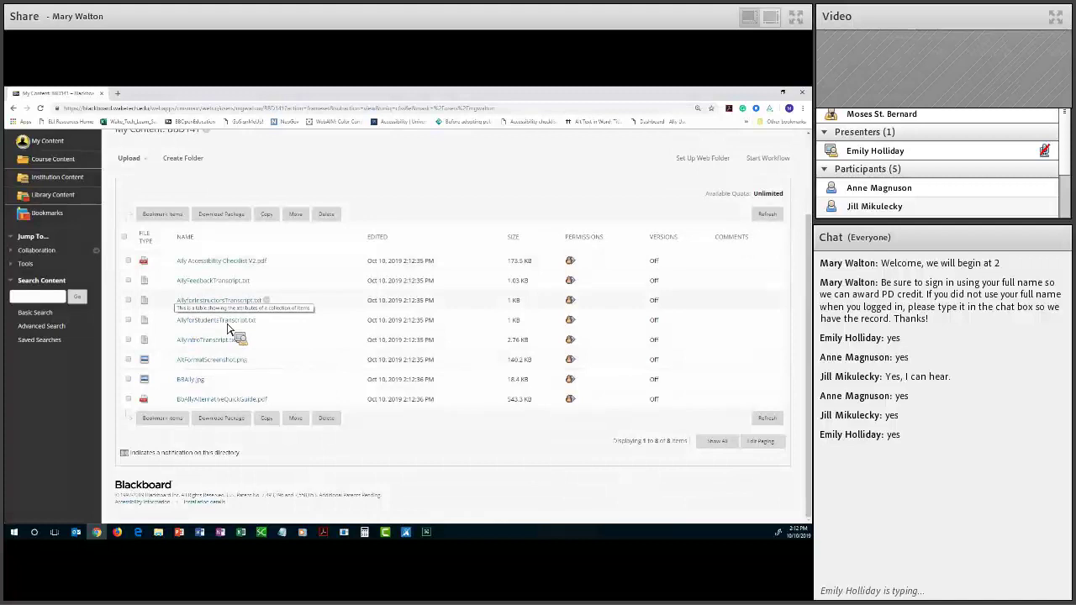
pyautogui.scroll(1, 231, 328)
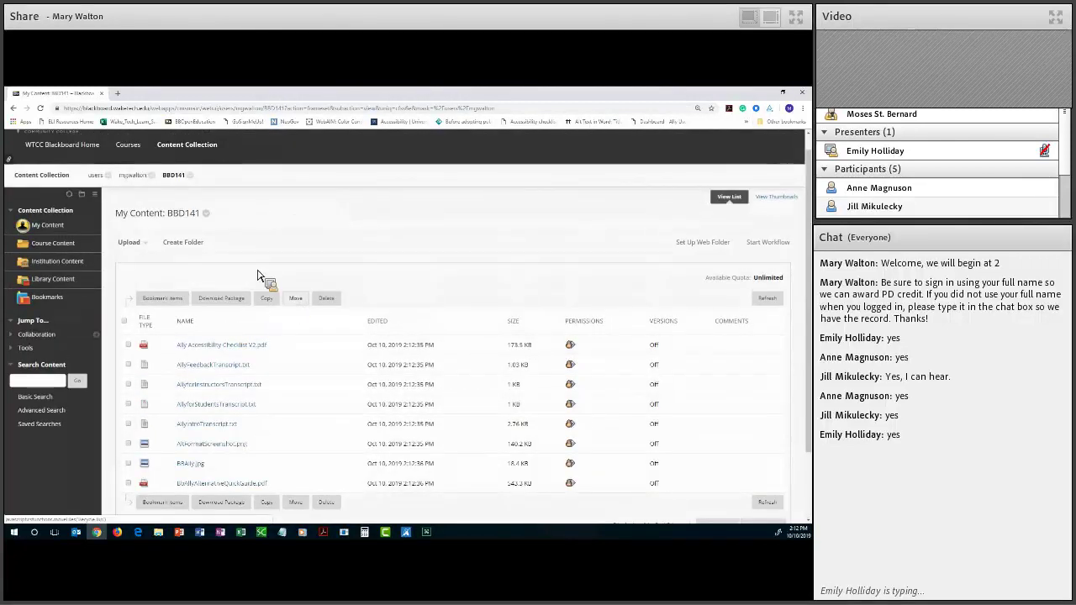
pyautogui.click(177, 148)
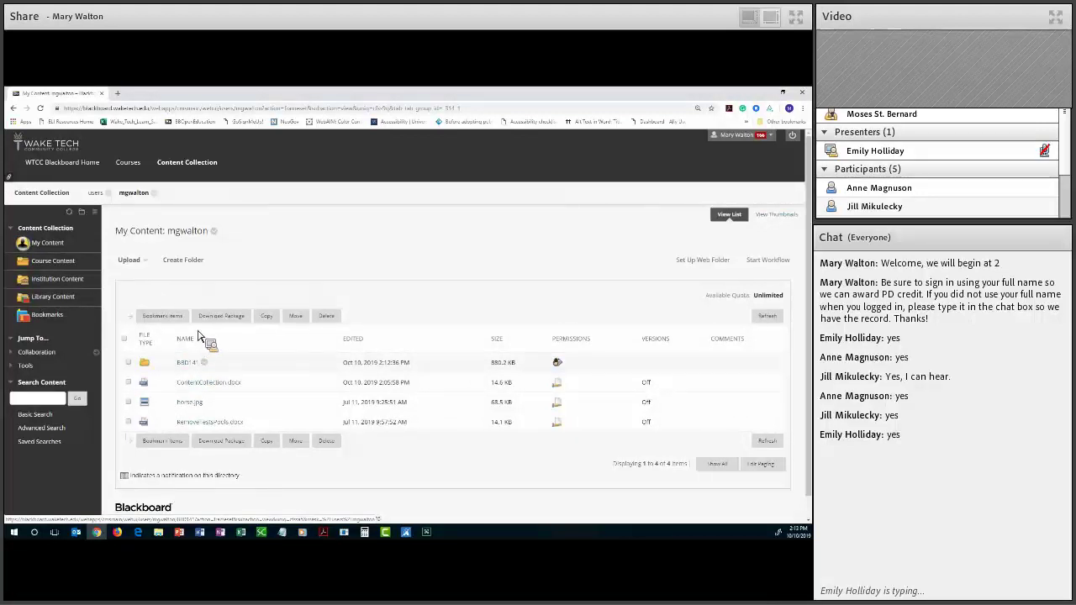
# Go to the Sandbox course's Lessons area from the course list and start creating a File item
pyautogui.click(130, 163)
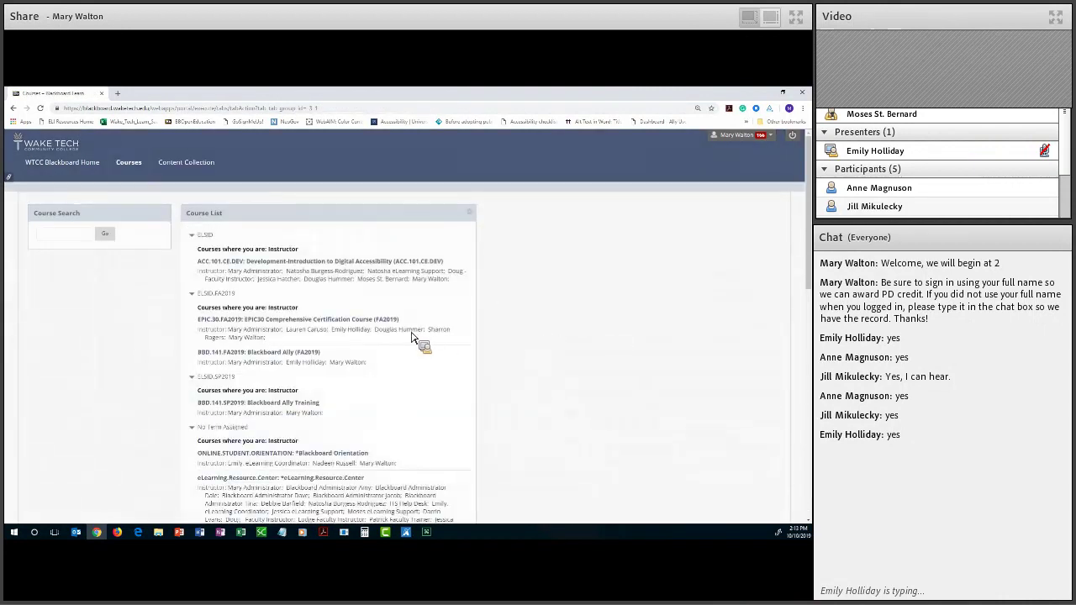
pyautogui.scroll(-3, 358, 370)
pyautogui.scroll(-7, 321, 391)
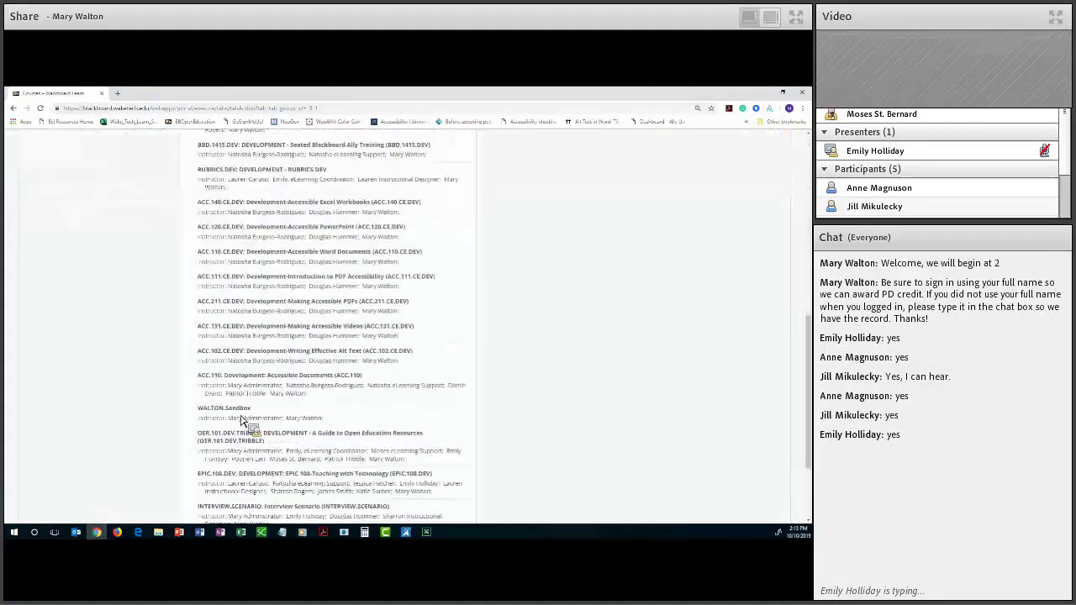
pyautogui.click(236, 411)
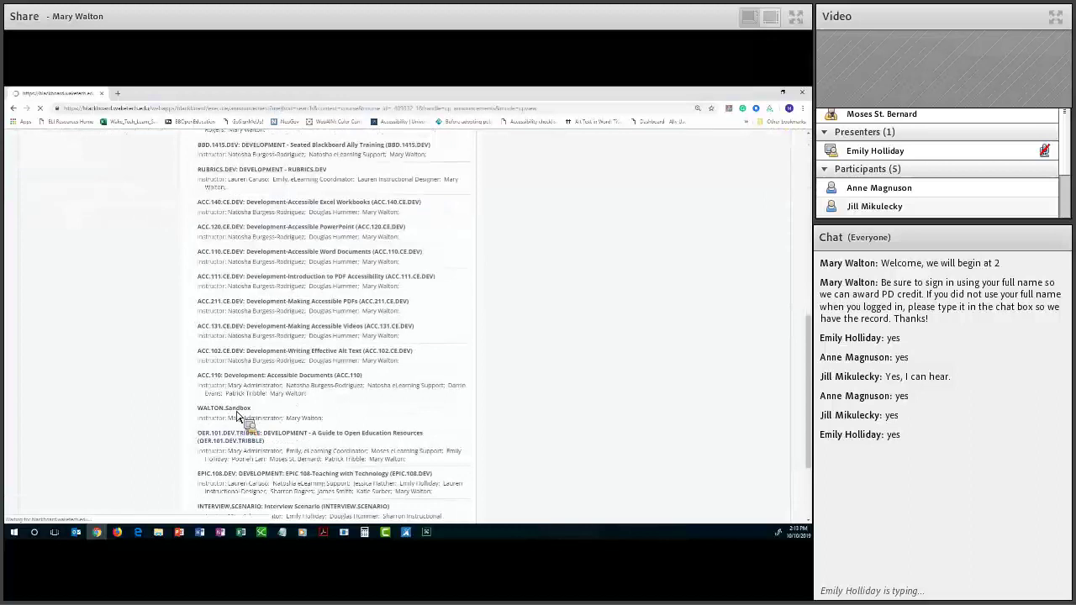
pyautogui.click(30, 295)
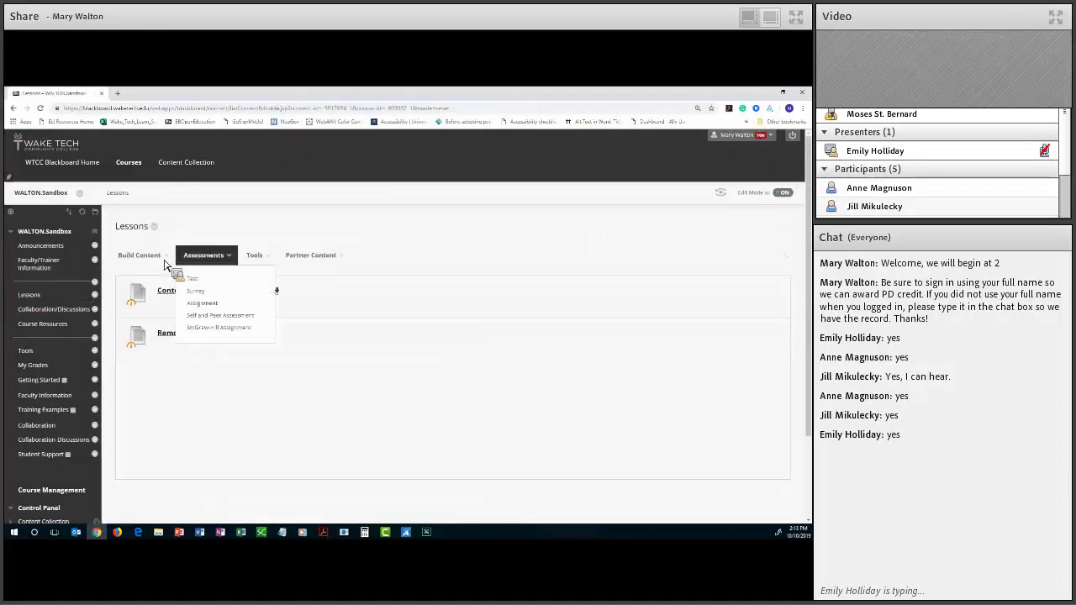
pyautogui.moveTo(160, 258)
pyautogui.click(145, 306)
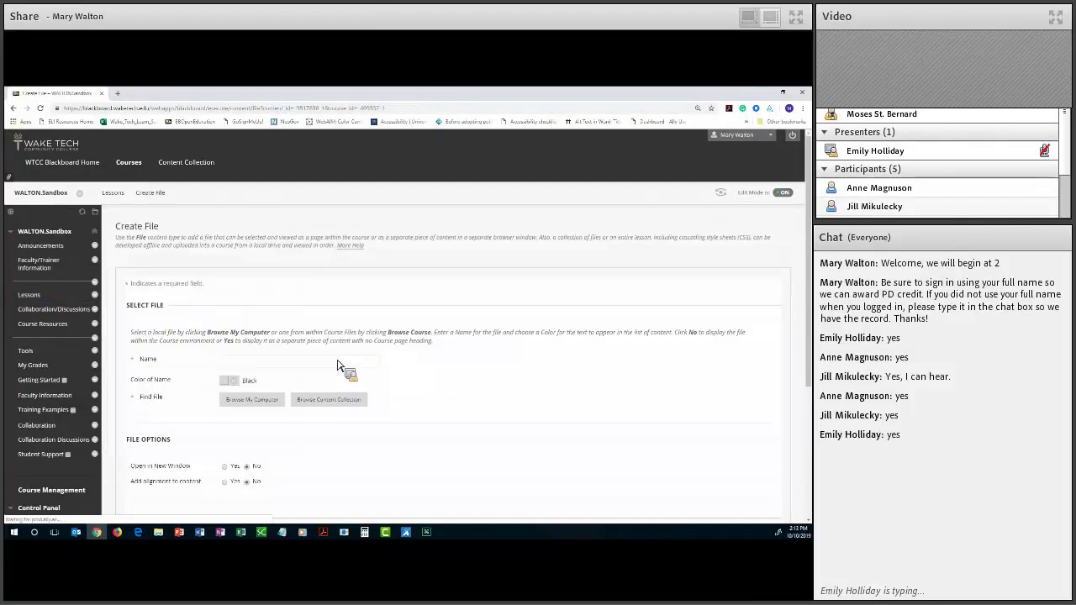
# Create the file item "Sample PDF file" in Lessons using Ally Accessibility Checklist V2.pdf from the BBD141 folder in My Content
pyautogui.click(336, 408)
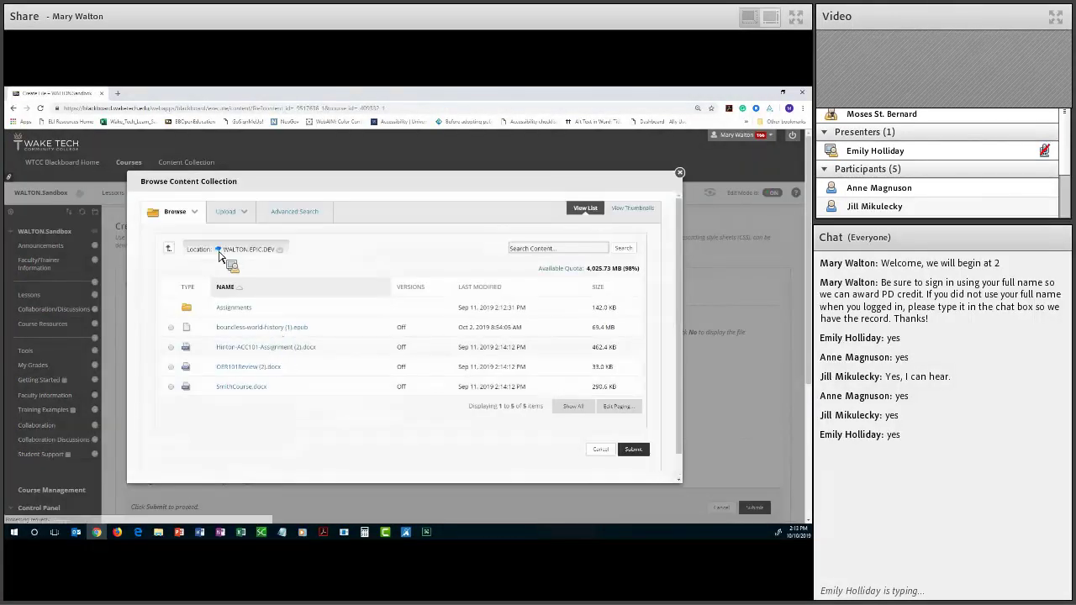
pyautogui.click(194, 212)
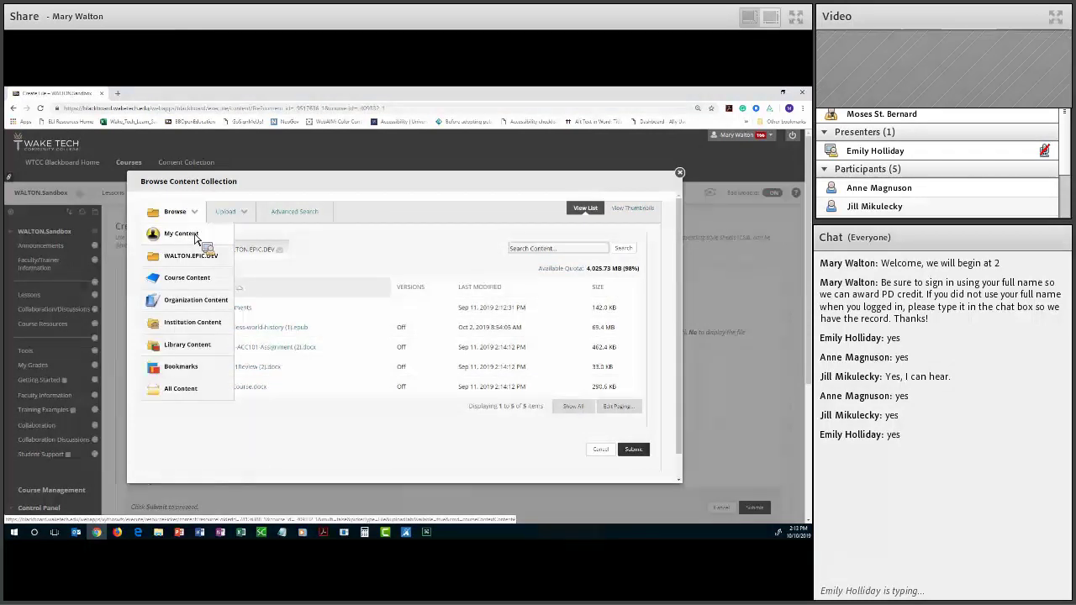
pyautogui.click(189, 235)
pyautogui.click(236, 309)
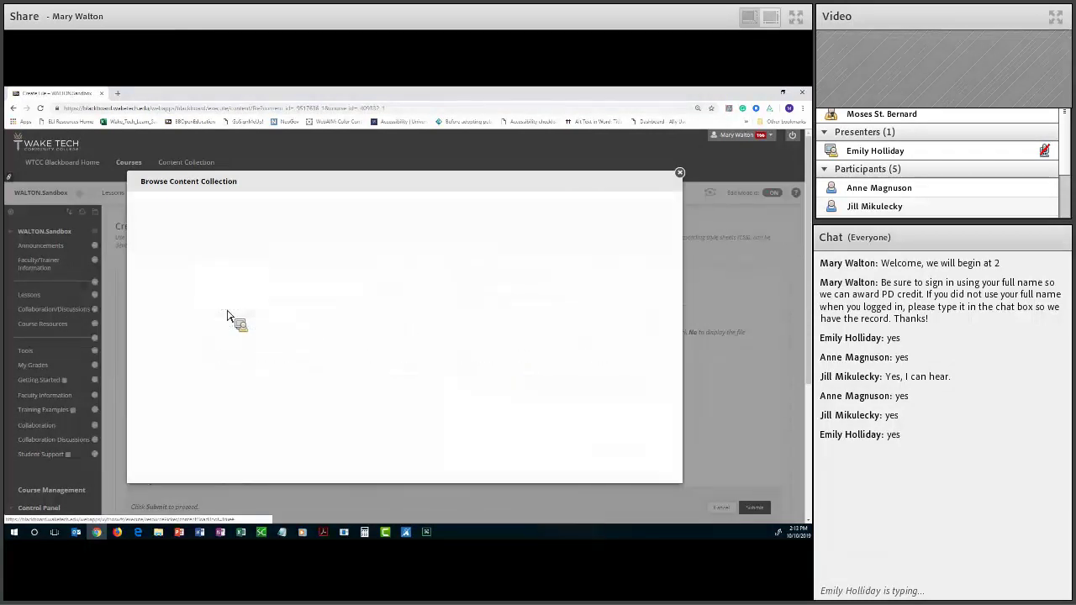
pyautogui.click(172, 308)
pyautogui.click(634, 459)
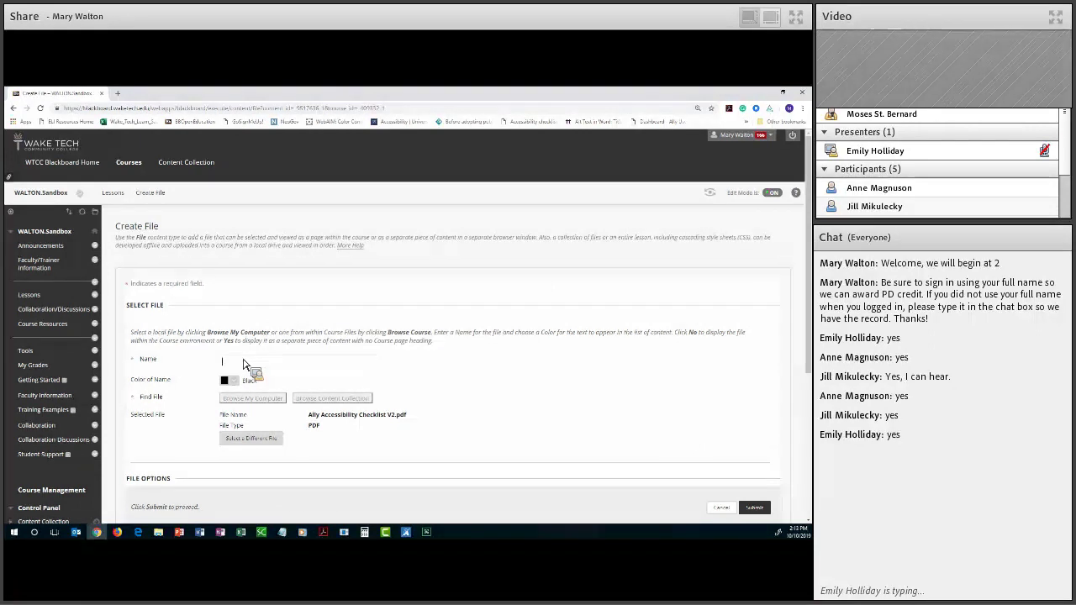
pyautogui.write('ample PDF file')
pyautogui.click(755, 508)
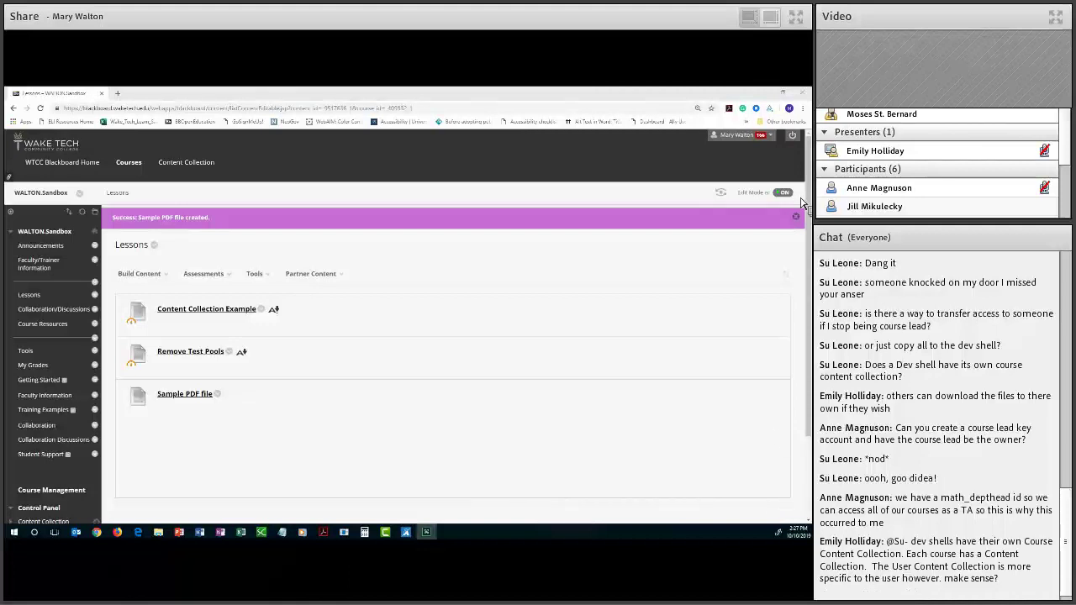
# Open the Blackboard Ally (FA2019) course from the Blackboard home page and expand the Content Collection in its Control Panel
pyautogui.click(208, 165)
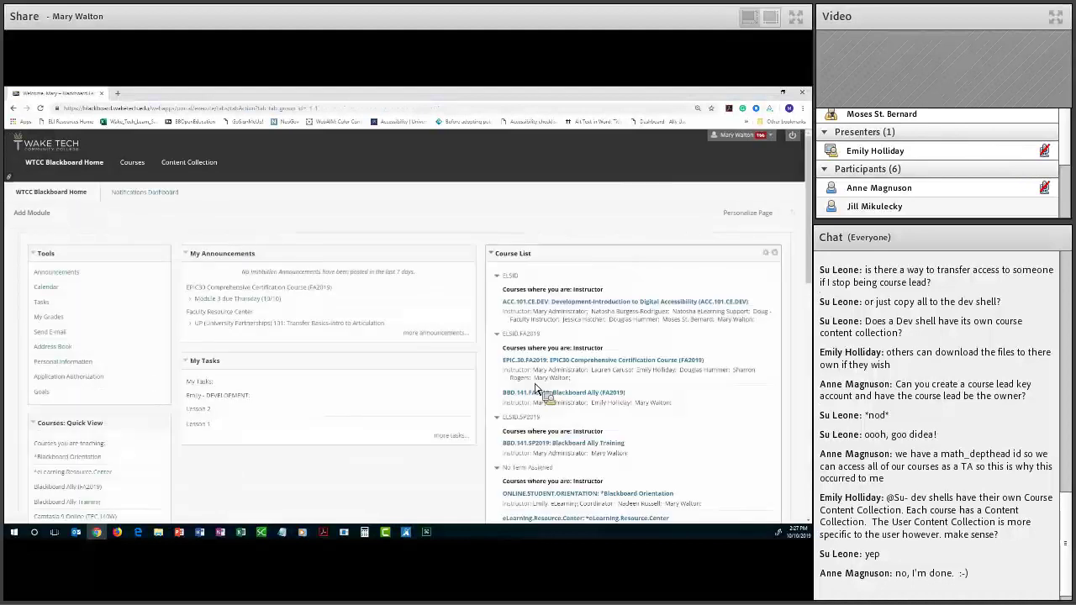
pyautogui.click(533, 395)
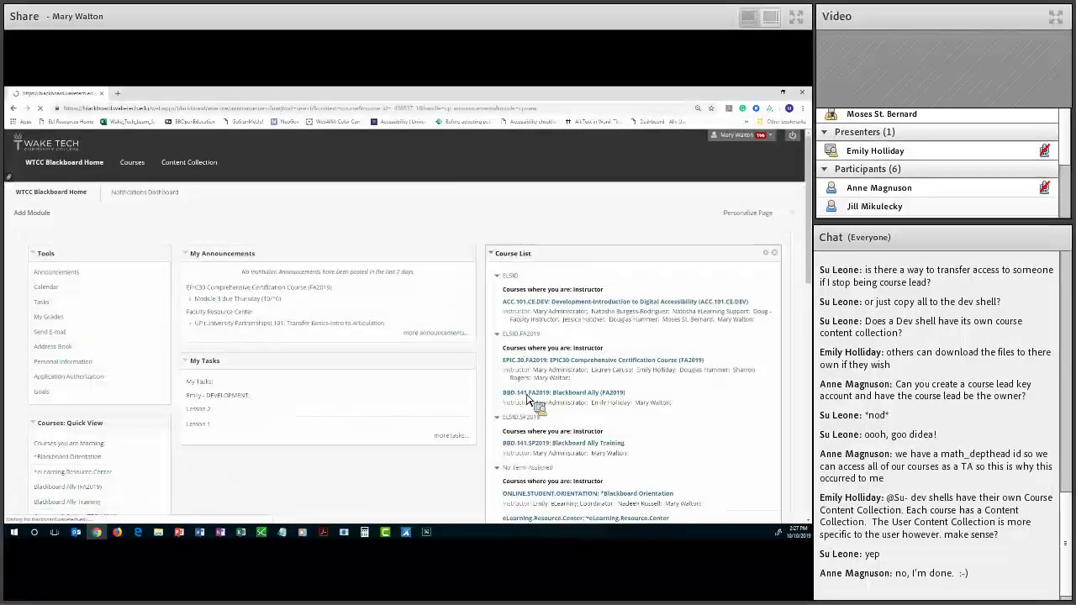
pyautogui.scroll(-1, 42, 454)
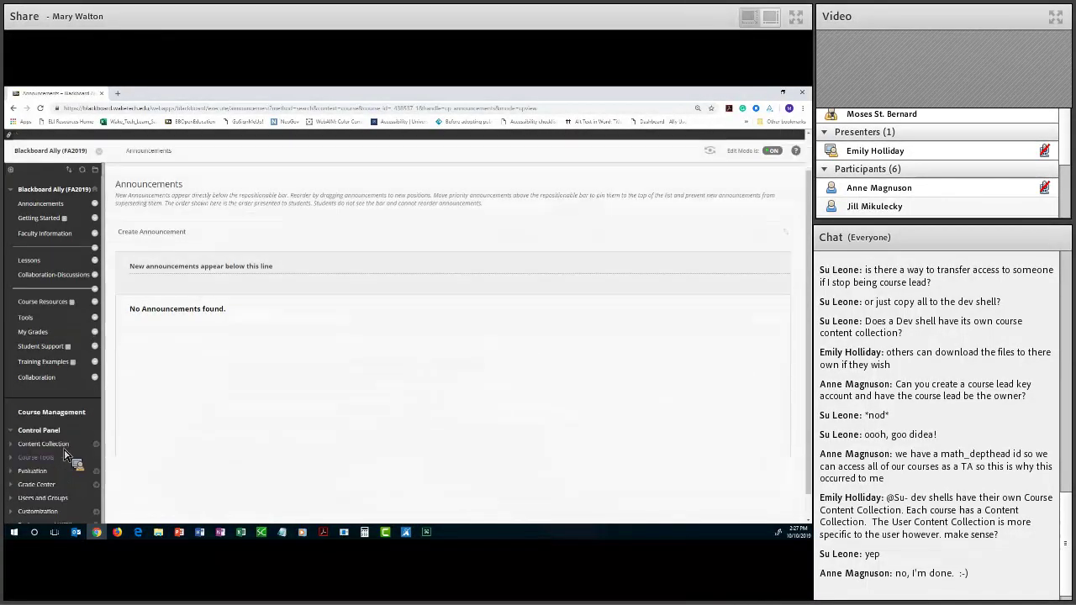
pyautogui.scroll(-1, 50, 445)
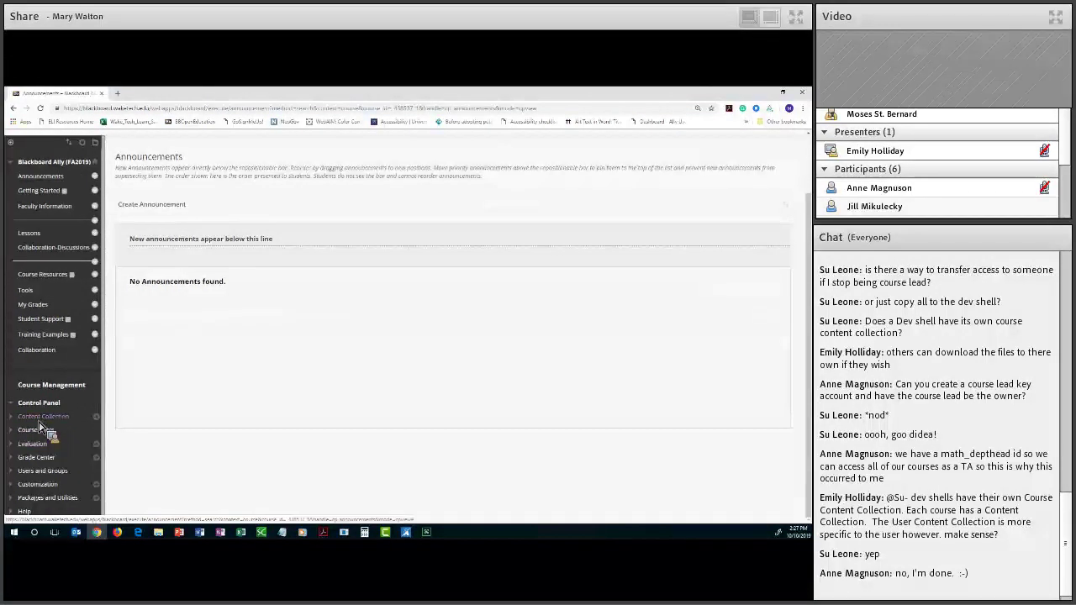
pyautogui.click(40, 417)
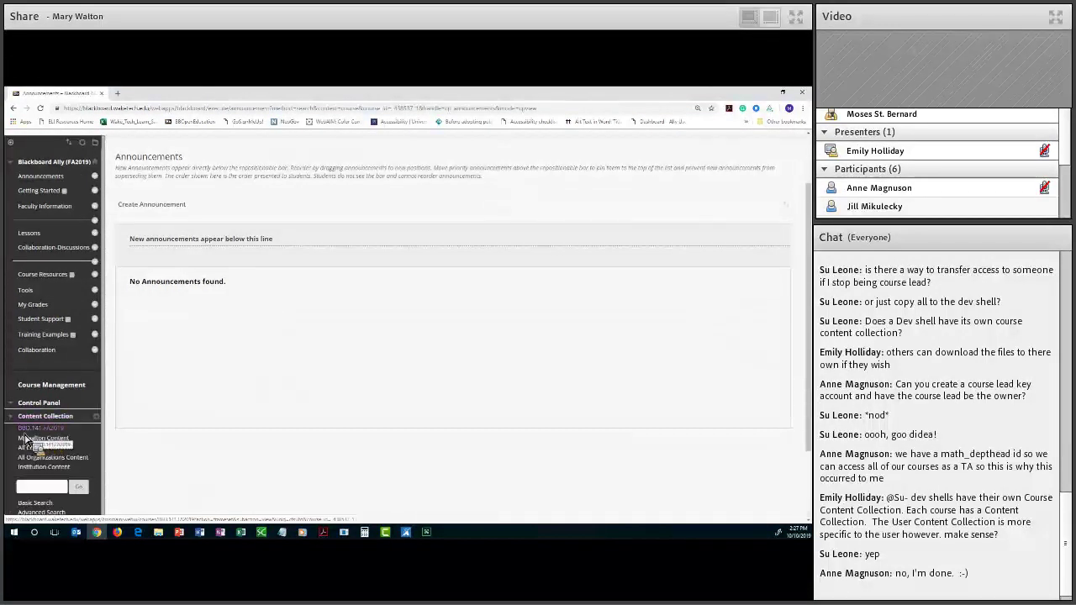